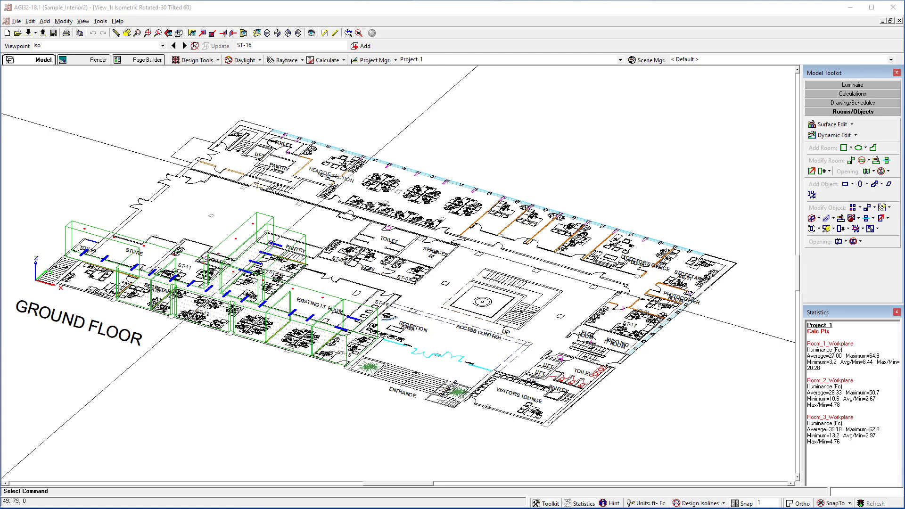
View the saved model viewpoints ST-10 and ST-12 to examine the calculated points in those rooms.
left_click(163, 46)
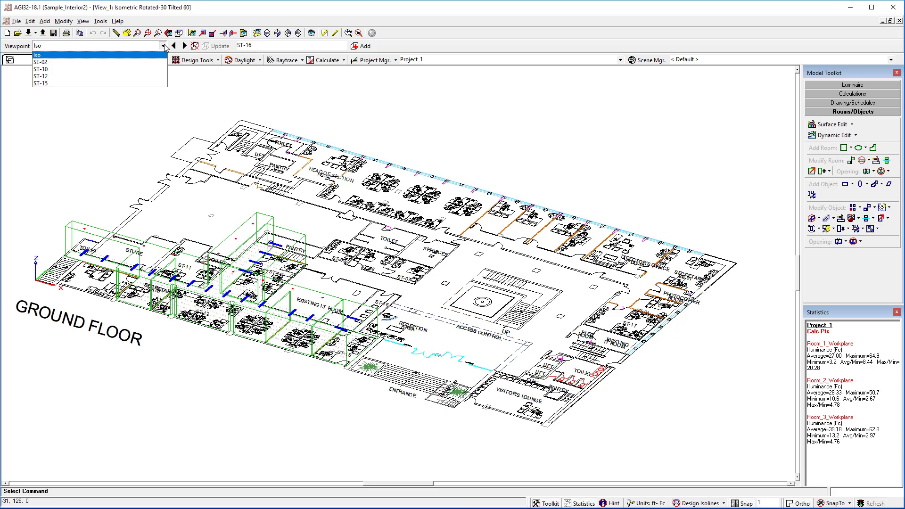
left_click(151, 72)
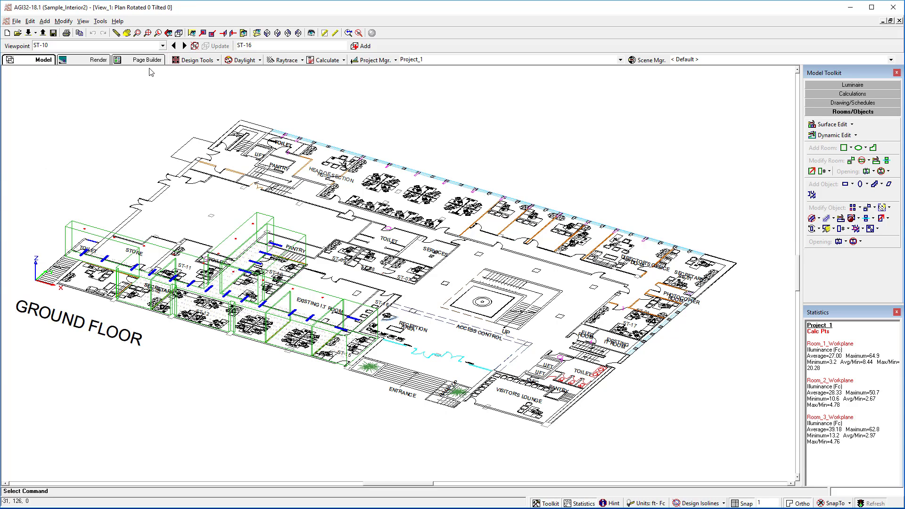
left_click(164, 46)
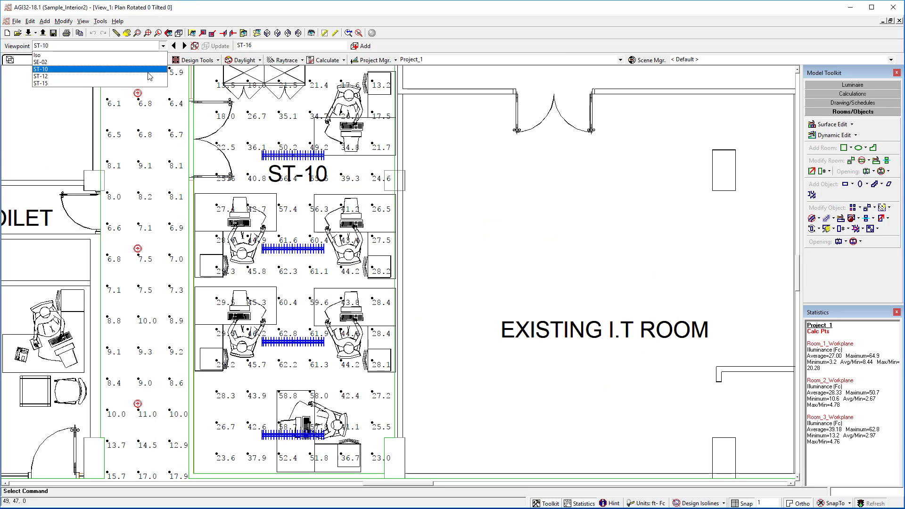
left_click(40, 76)
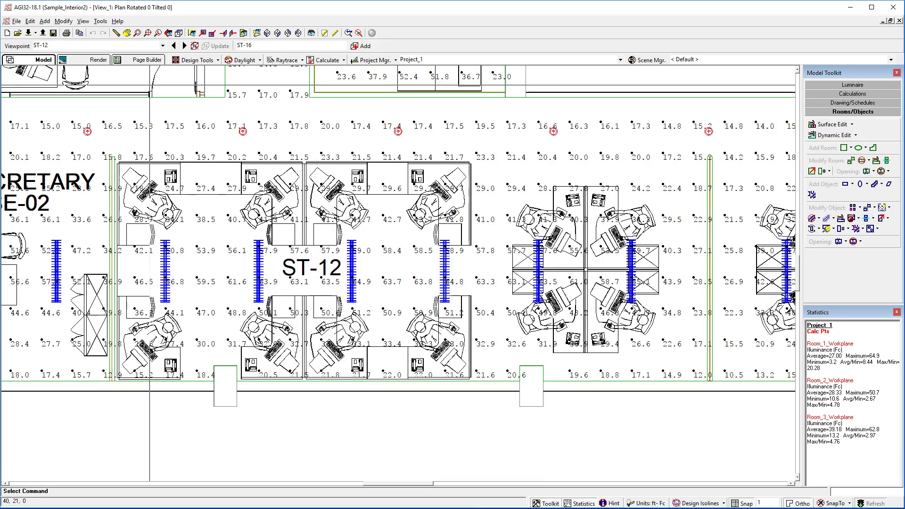
Save an orbited view of the rendered interior as a new viewpoint, and update it with a different orbit angle facing the long side.
left_click(96, 60)
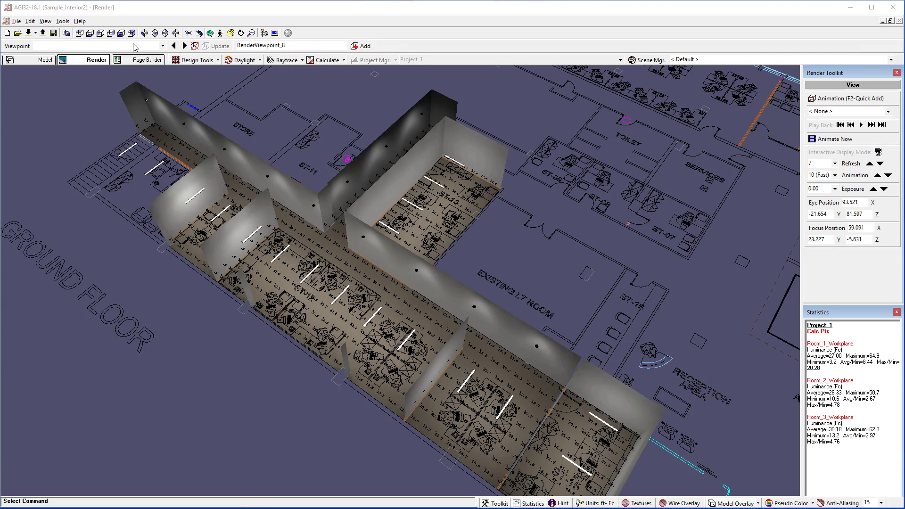
left_click_drag(212, 186, 363, 225)
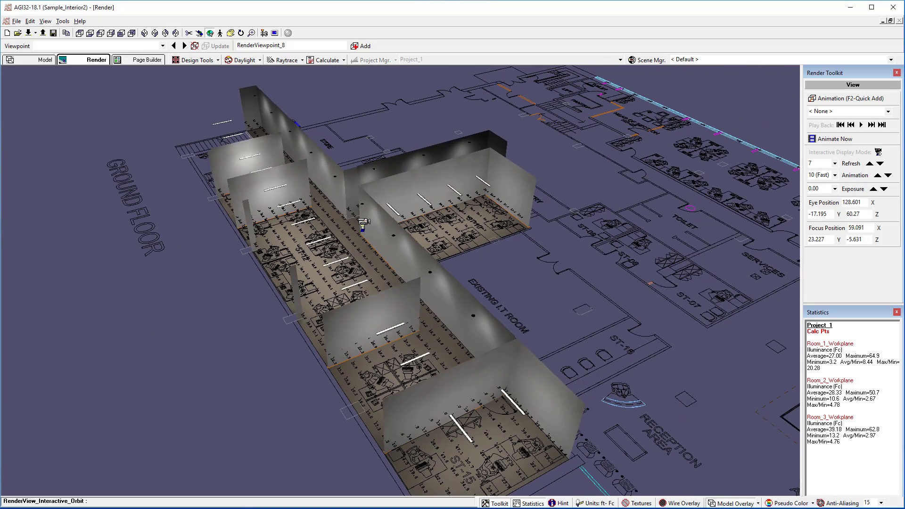
left_click(362, 46)
left_click_drag(415, 172, 209, 189)
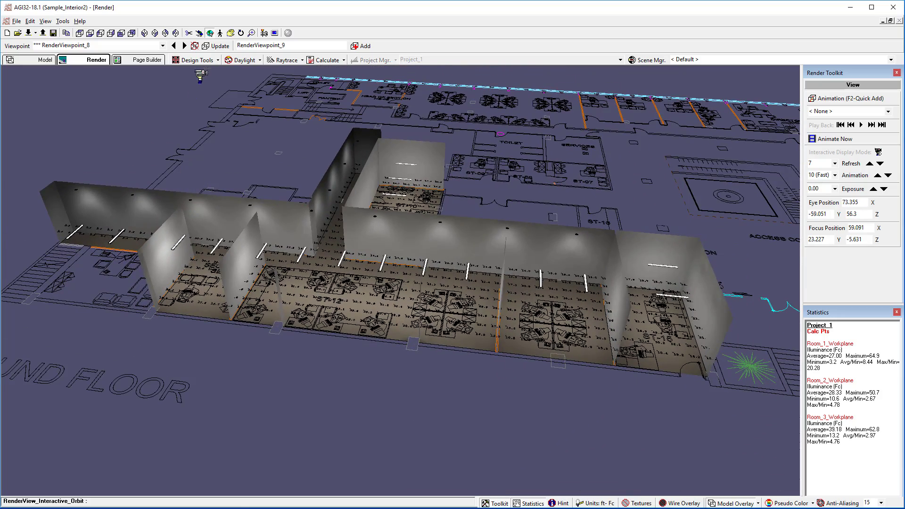
left_click(217, 46)
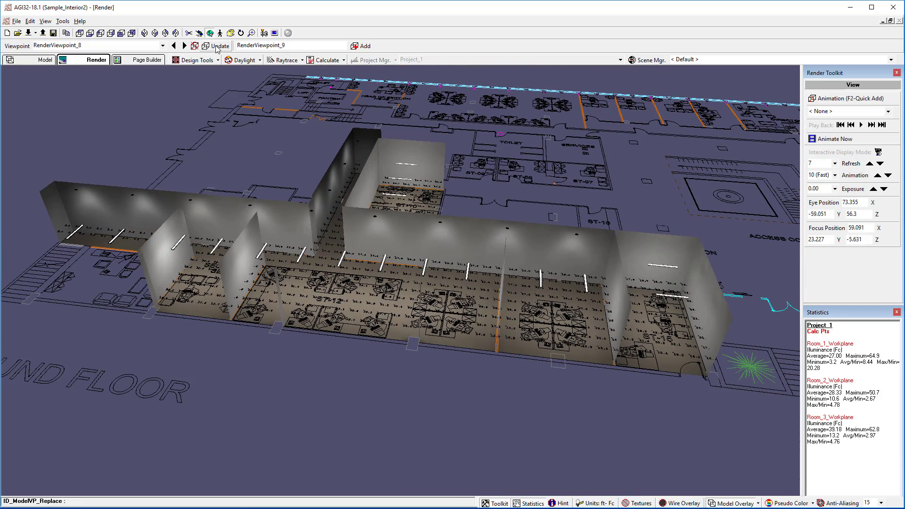
Examine the saved render viewpoints RenderViewpoint_1, RenderViewpoint_4 and RenderViewpoint_6 for their overlay, pseudo color and texture display.
left_click(162, 46)
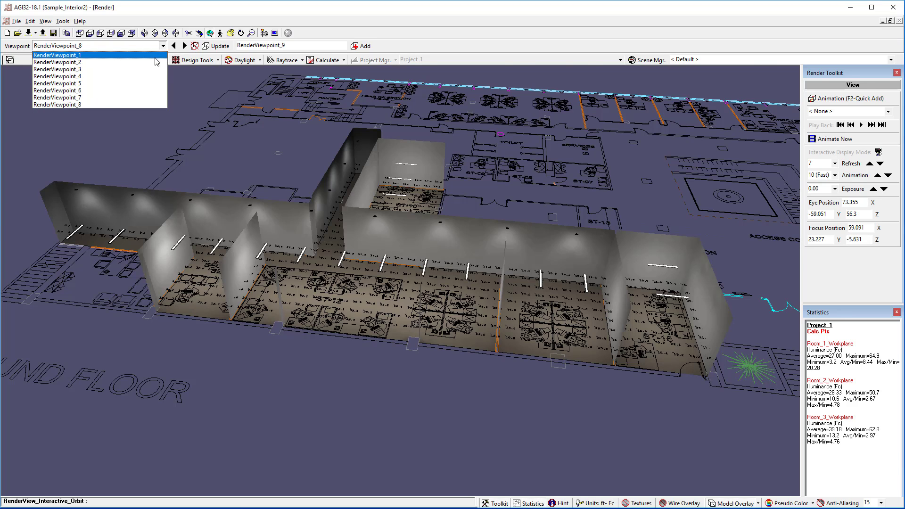
left_click(155, 57)
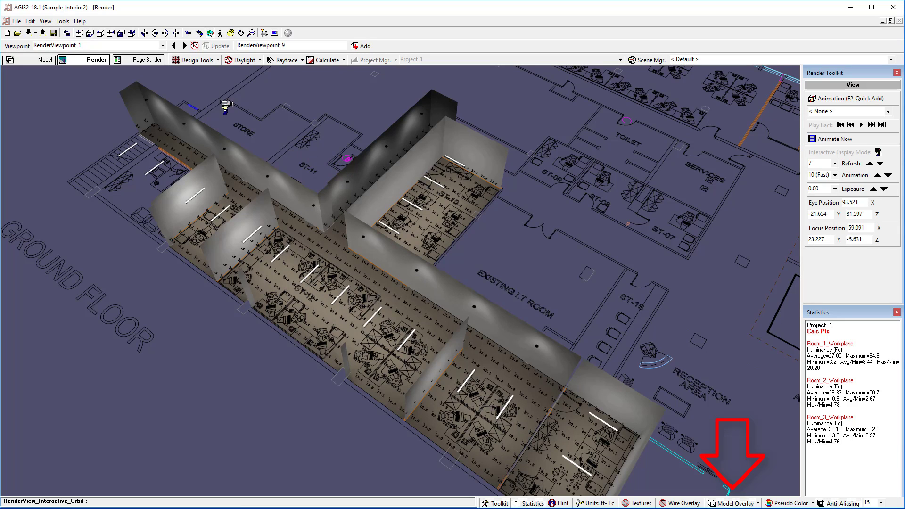
left_click(162, 45)
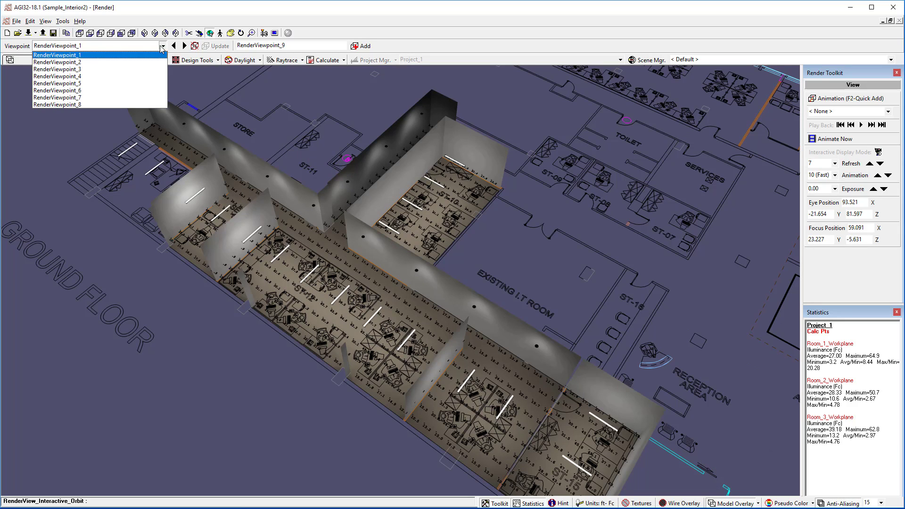
left_click(157, 77)
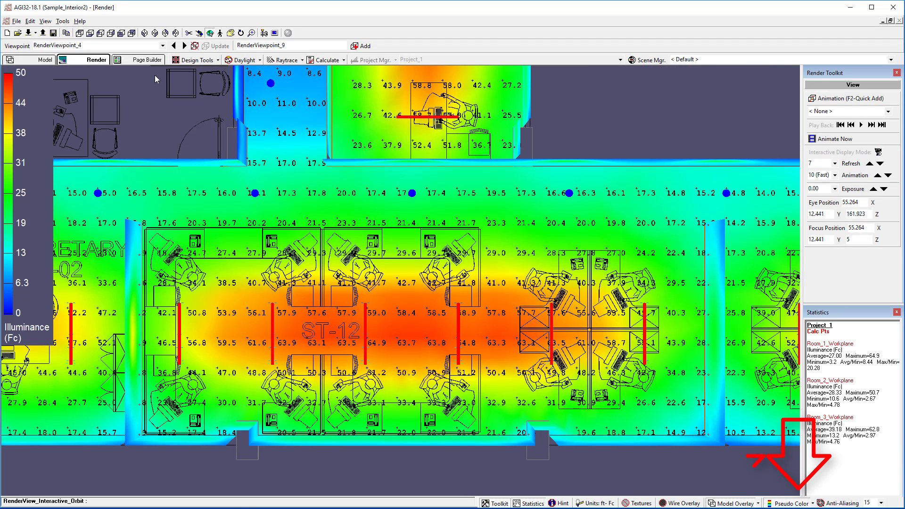
left_click(163, 46)
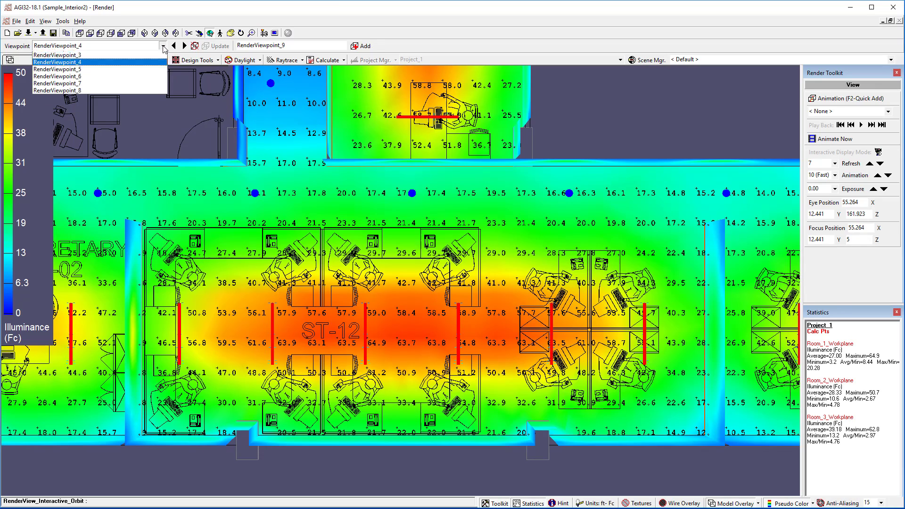
left_click(146, 91)
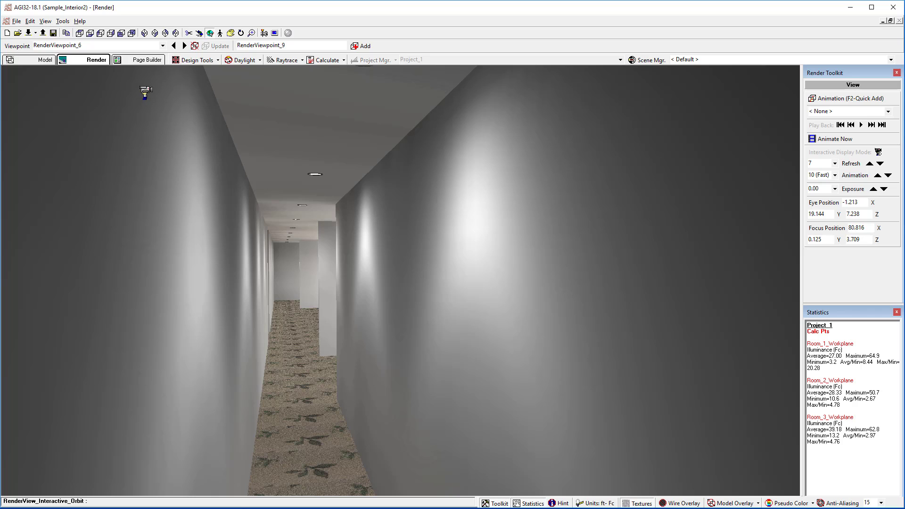
Review the Page Builder report pages RenderView+2, RenderView+4 and RenderView+6 that present the saved render viewpoints.
left_click(137, 60)
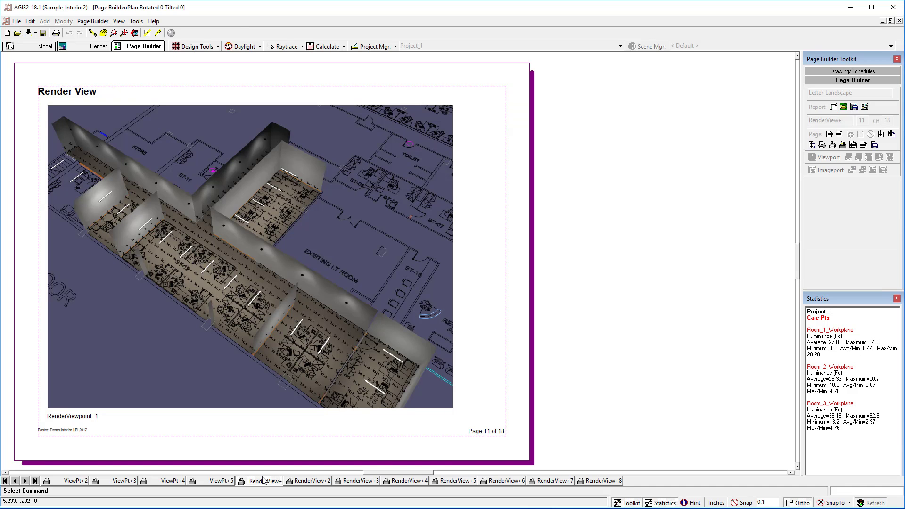
left_click(309, 481)
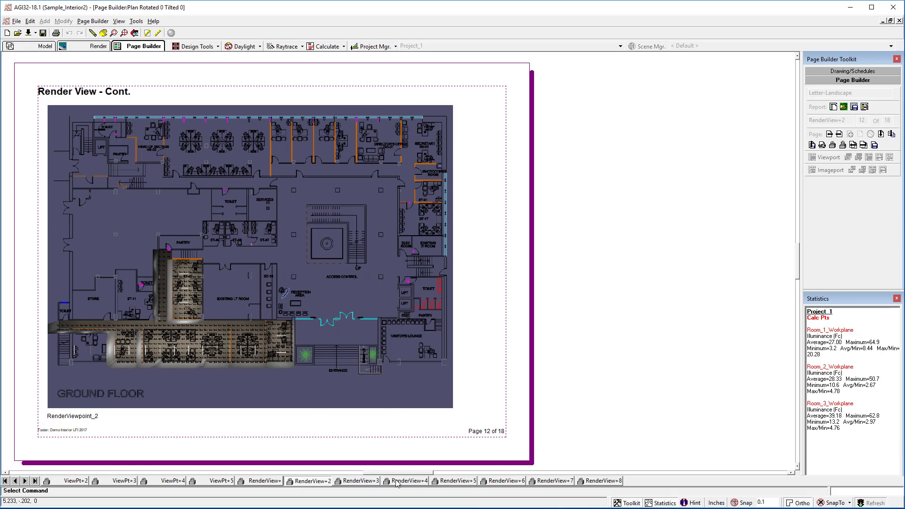
left_click(408, 481)
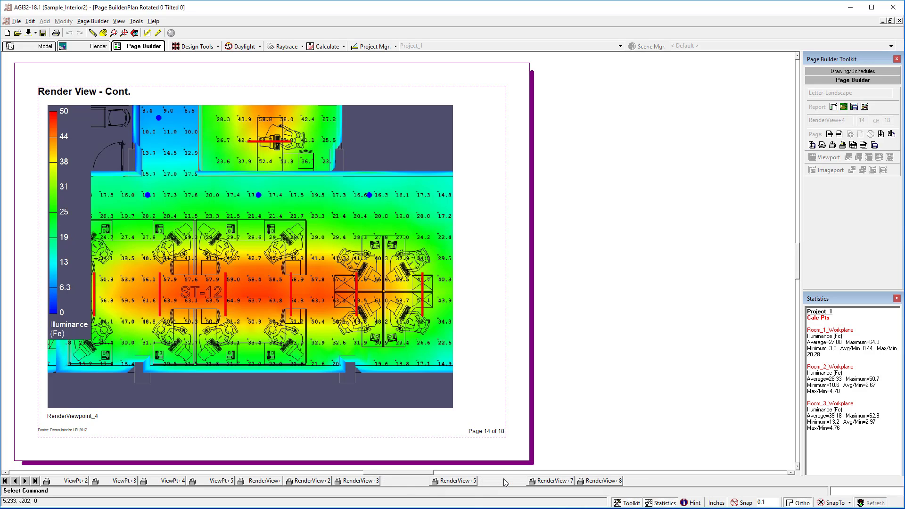
left_click(505, 481)
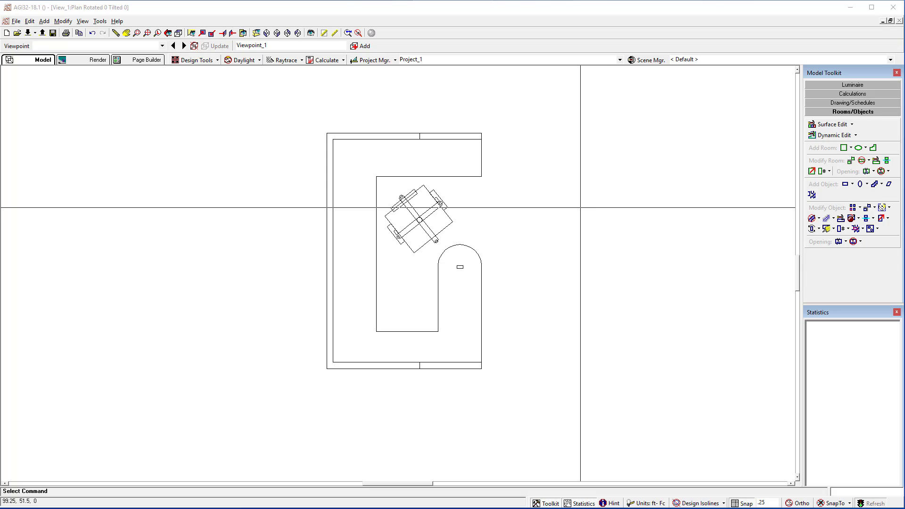
Create one group from the office chair and cubicle with a window selection, keeping the default label.
left_click(877, 229)
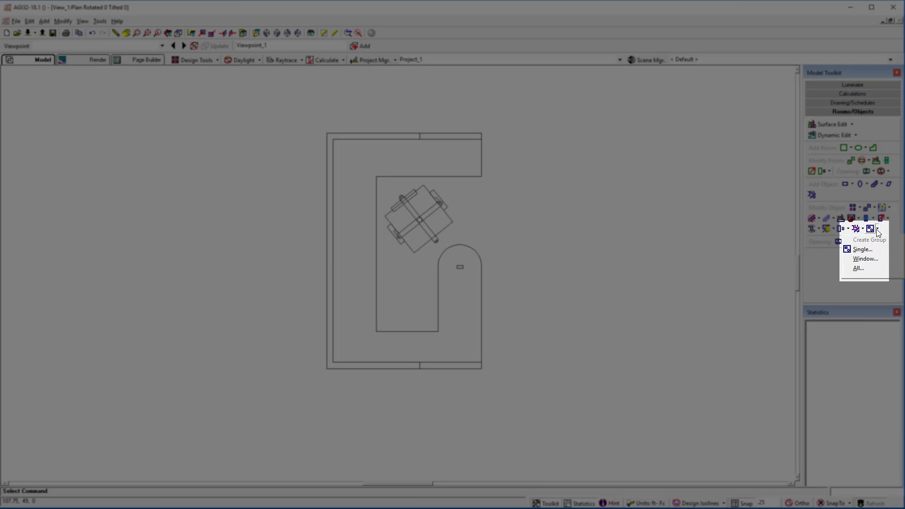
left_click(865, 259)
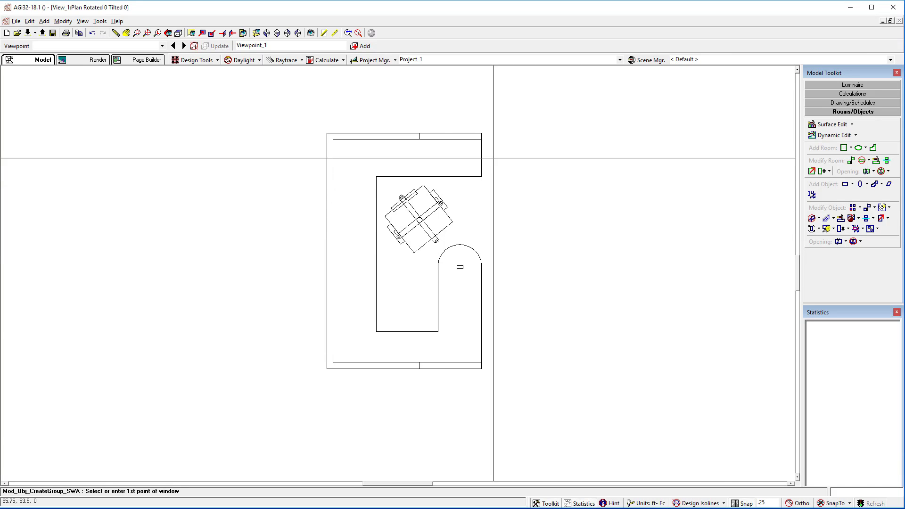
left_click(314, 127)
left_click(503, 384)
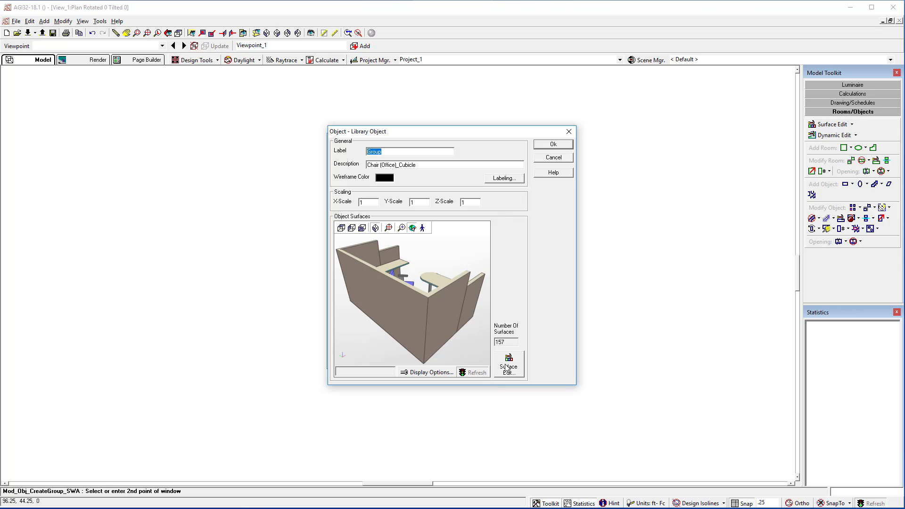
left_click(543, 144)
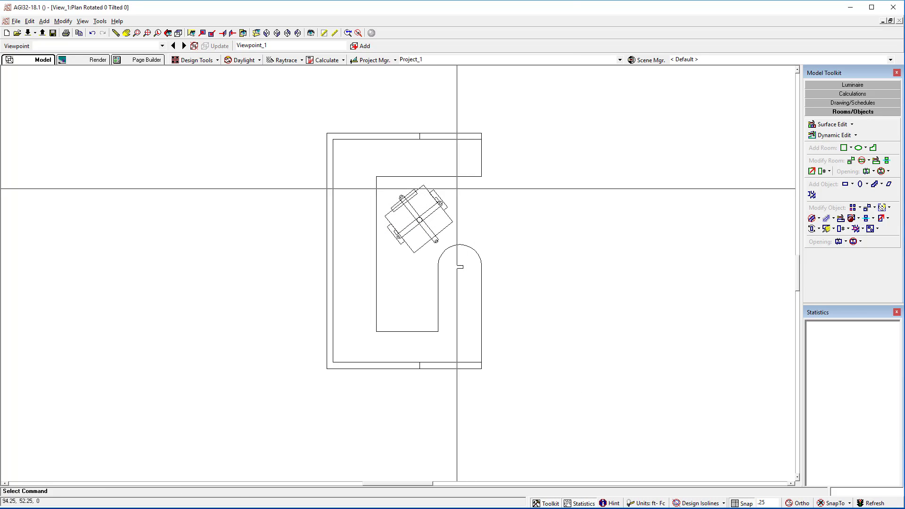
Copy the cubicle group twice from its lower-left corner, stacking the copies directly above the original in a column of three.
left_click(865, 218)
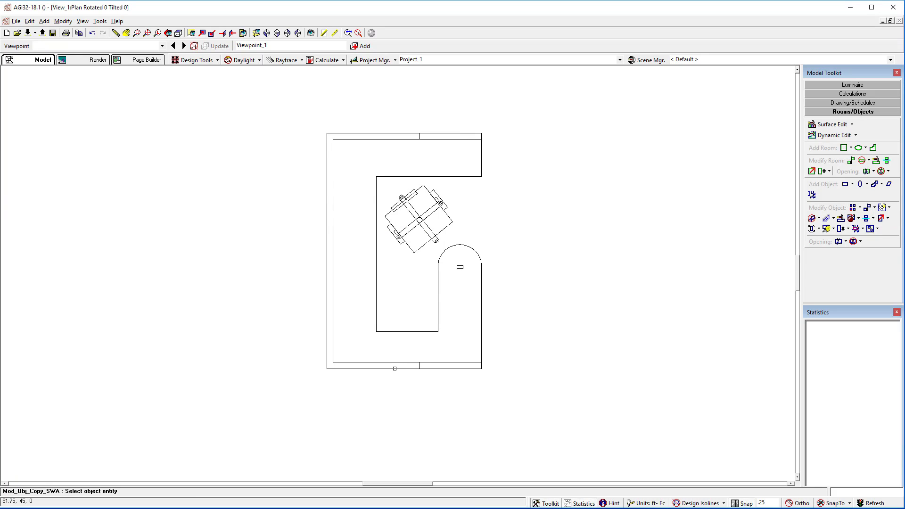
left_click(394, 368)
right_click(383, 313)
left_click(327, 369)
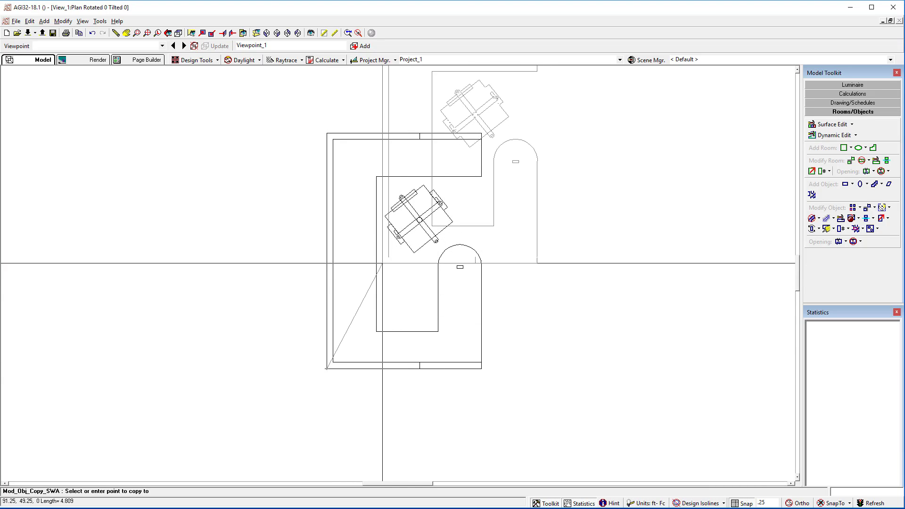
middle_click_drag(389, 264, 376, 419)
scroll(376, 419, "up", 2)
scroll(335, 218, "down", 5)
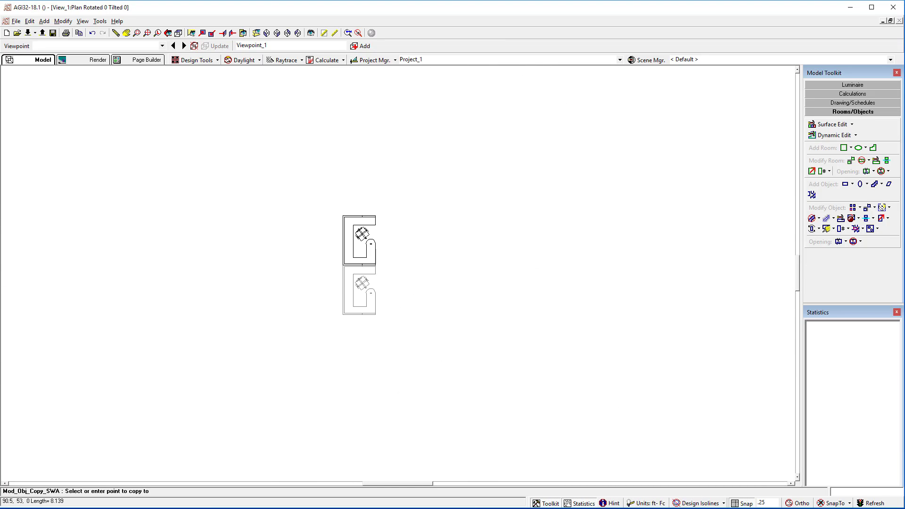
scroll(336, 218, "up", 5)
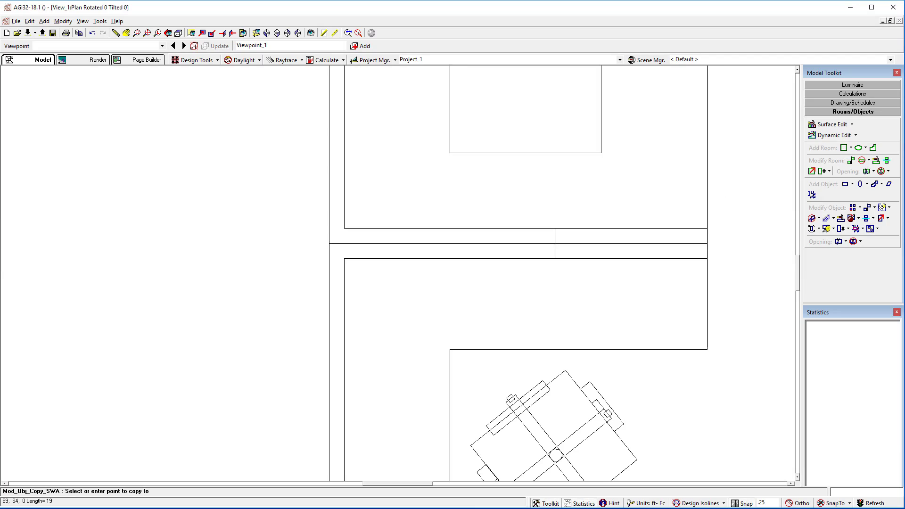
scroll(319, 254, "down", 4)
left_click(273, 266)
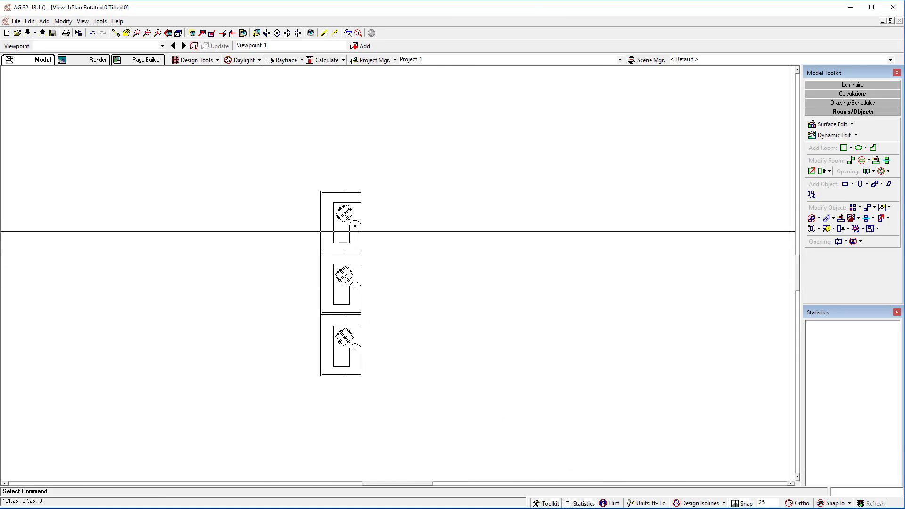
Group the three stacked cubicles into a single object with a window selection, keeping the default label.
left_click(877, 230)
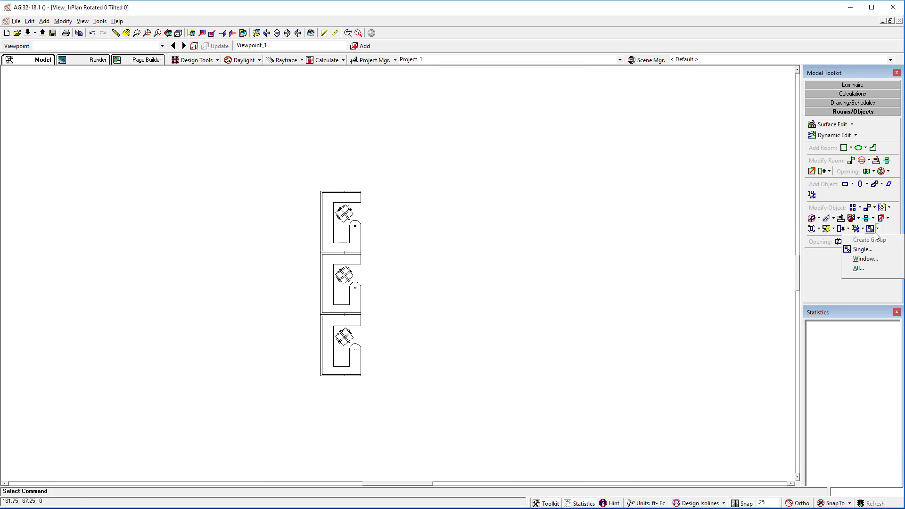
left_click(864, 259)
left_click(299, 167)
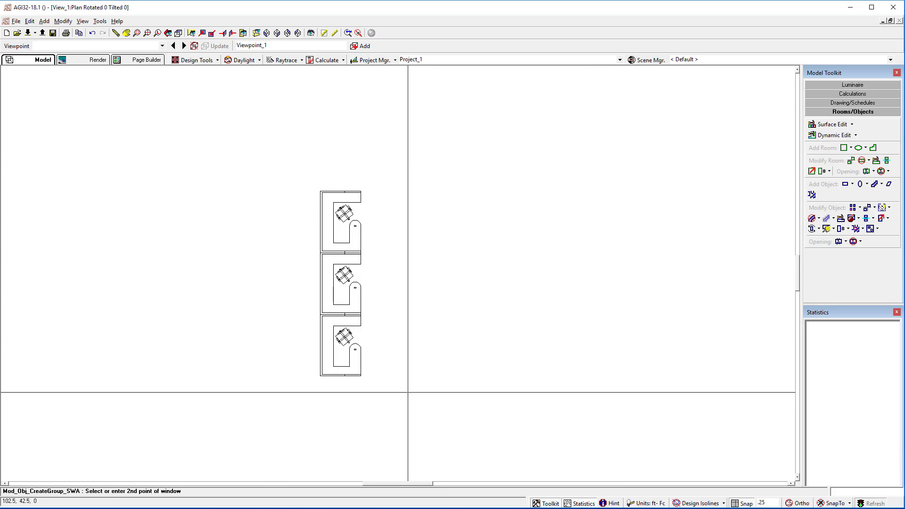
left_click(404, 389)
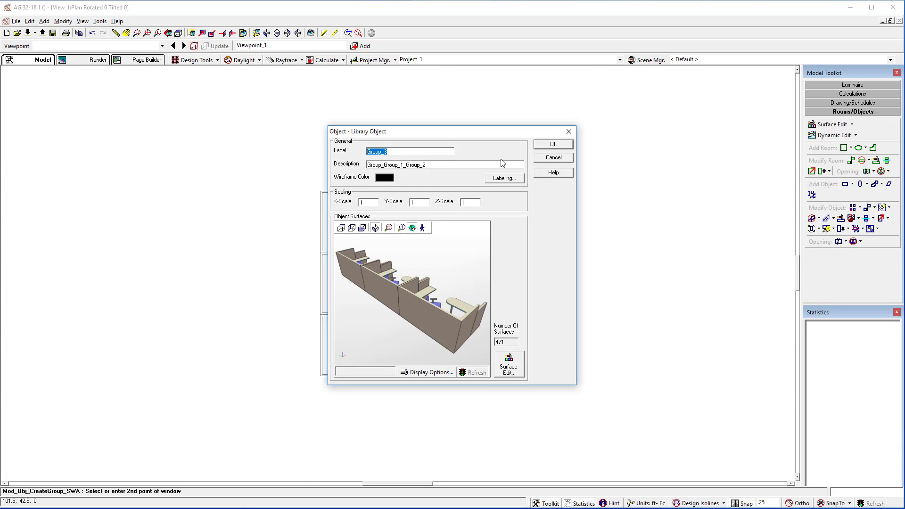
left_click(540, 147)
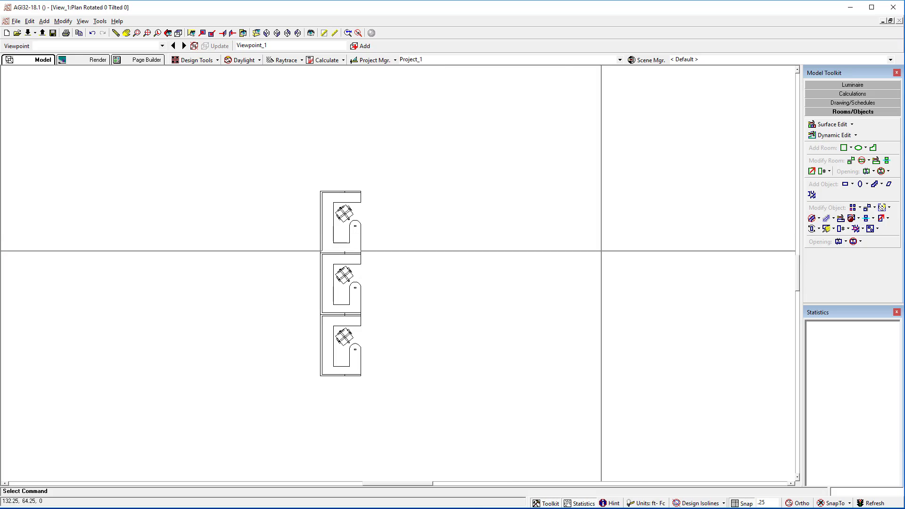
Copy the three-cubicle column twice to the right, level with the original and with open aisles between the columns.
left_click(867, 208)
left_click(326, 378)
right_click(325, 378)
left_click(321, 376)
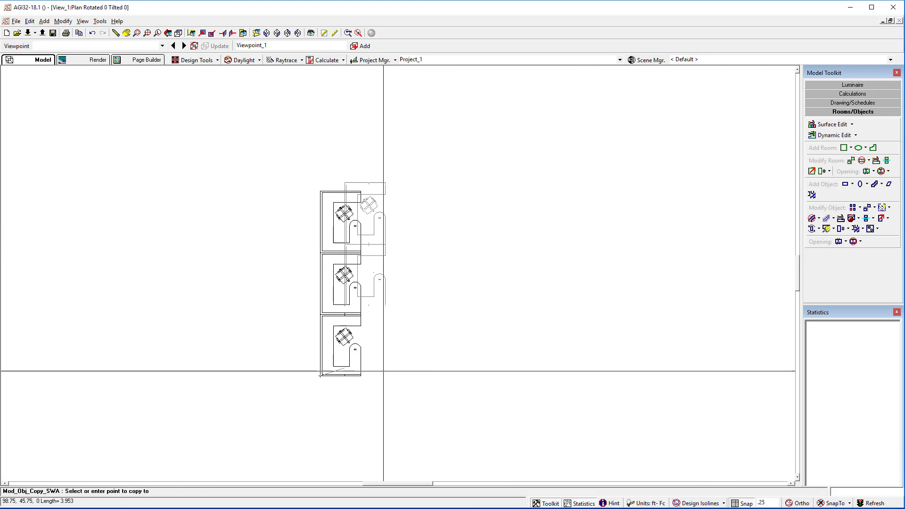
left_click(426, 376)
left_click(542, 376)
right_click(516, 364)
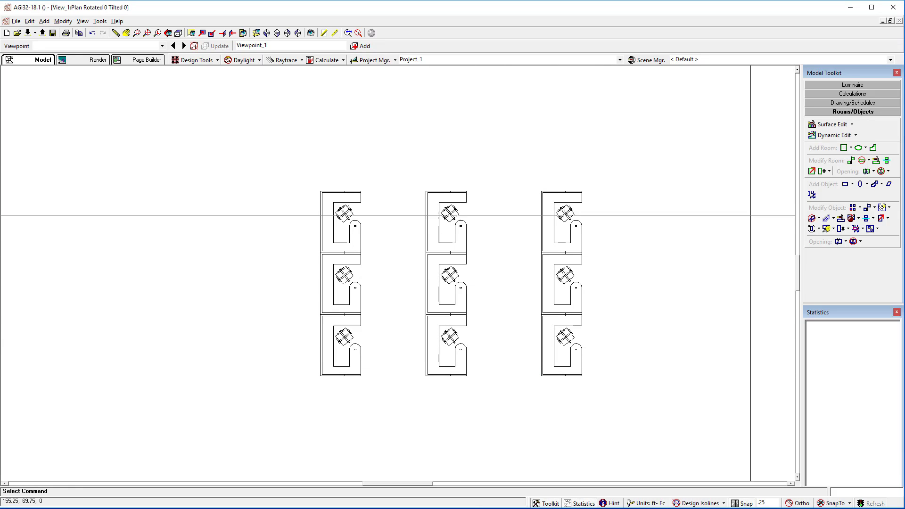
Rotate the rightmost three-cubicle column 180 degrees about its lower-left corner.
left_click(812, 229)
left_click(543, 374)
right_click(542, 376)
left_click(542, 376)
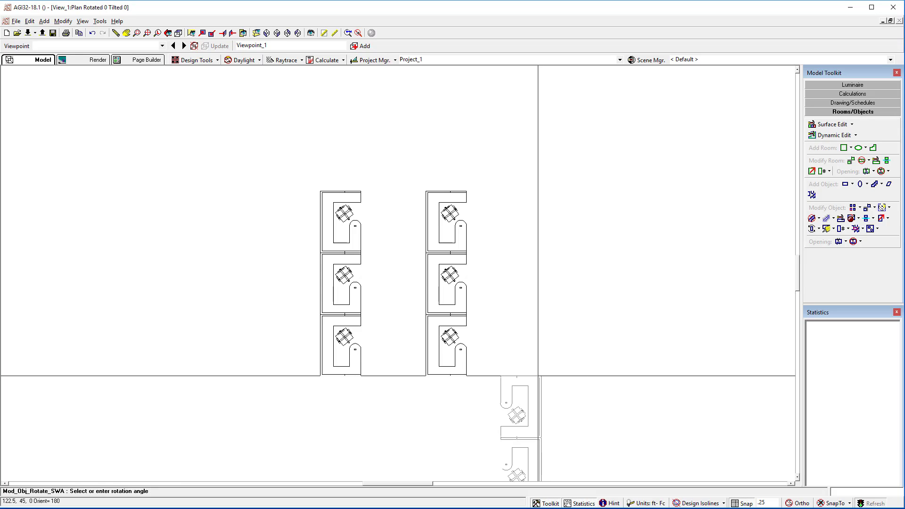
left_click(538, 376)
Move the rotated three-cubicle column by its upper-right corner onto the leftmost column's upper-left corner, so the two stand back to back.
left_click(882, 208)
left_click(526, 377)
right_click(600, 381)
left_click(542, 376)
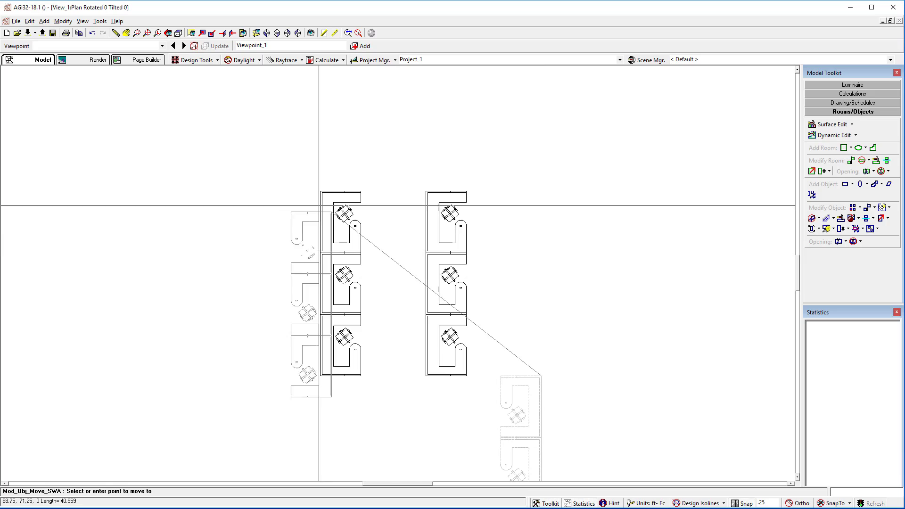
left_click(320, 191)
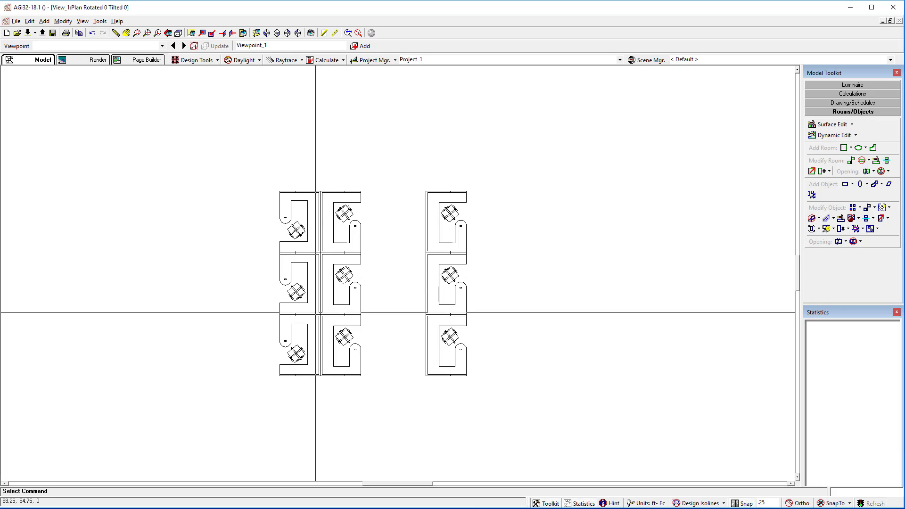
Explode the separate right-hand three-cubicle column and move its top cubicle by its lower-left corner into the empty area to the right.
left_click(852, 218)
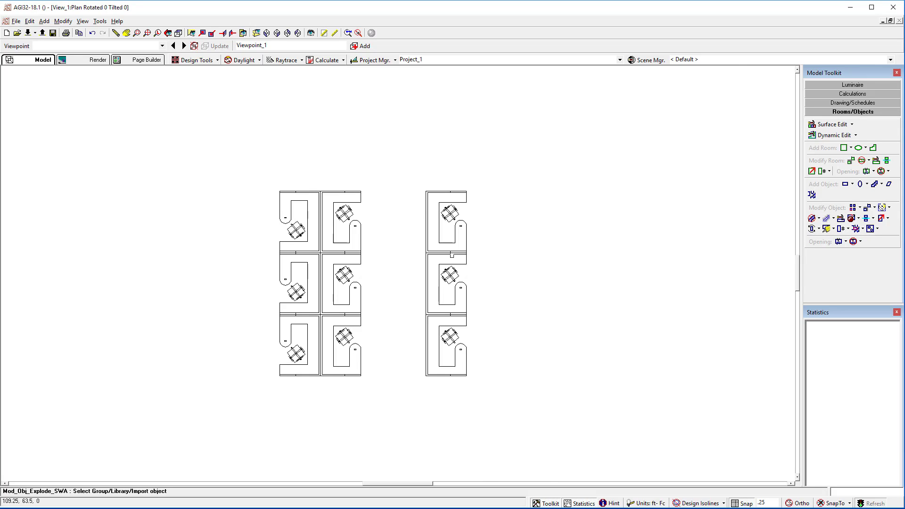
left_click(450, 252)
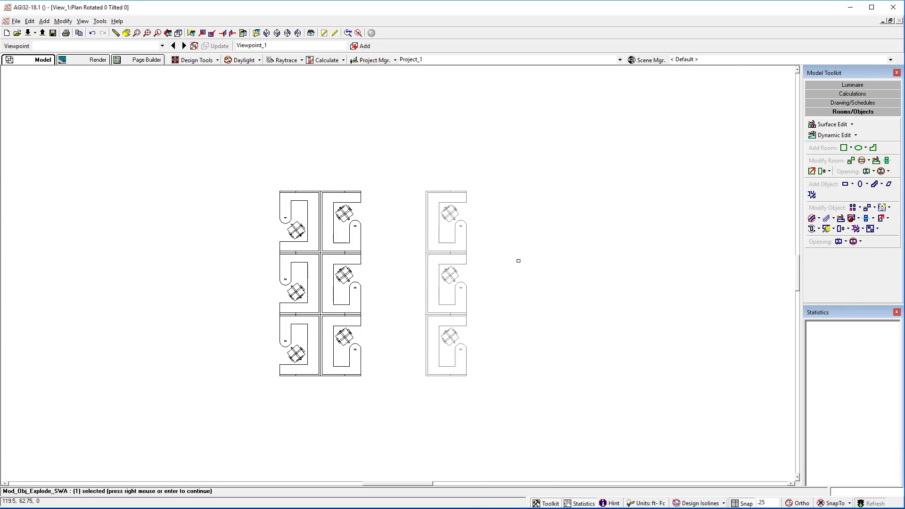
right_click(518, 261)
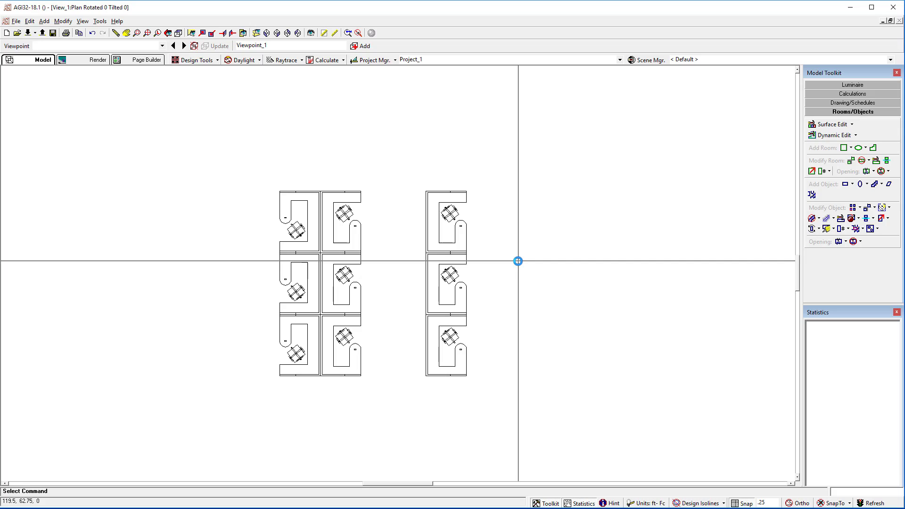
left_click(882, 218)
left_click(451, 219)
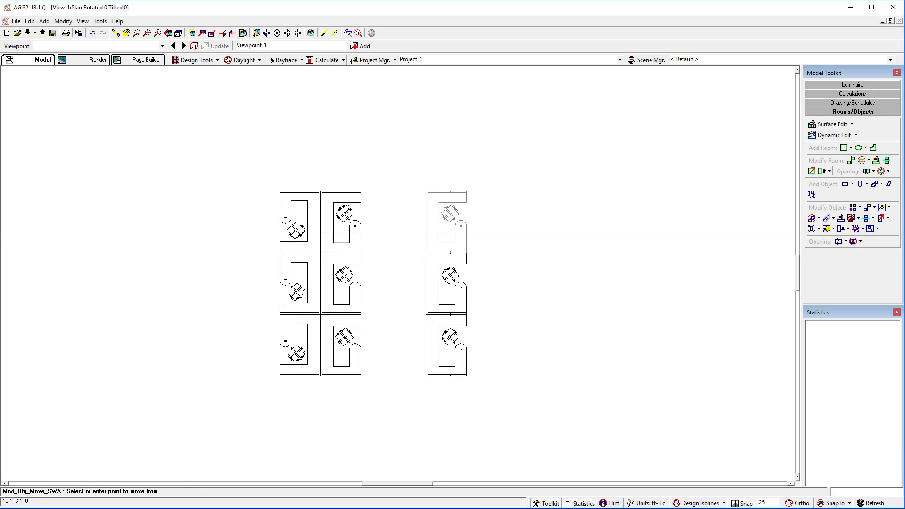
left_click(426, 254)
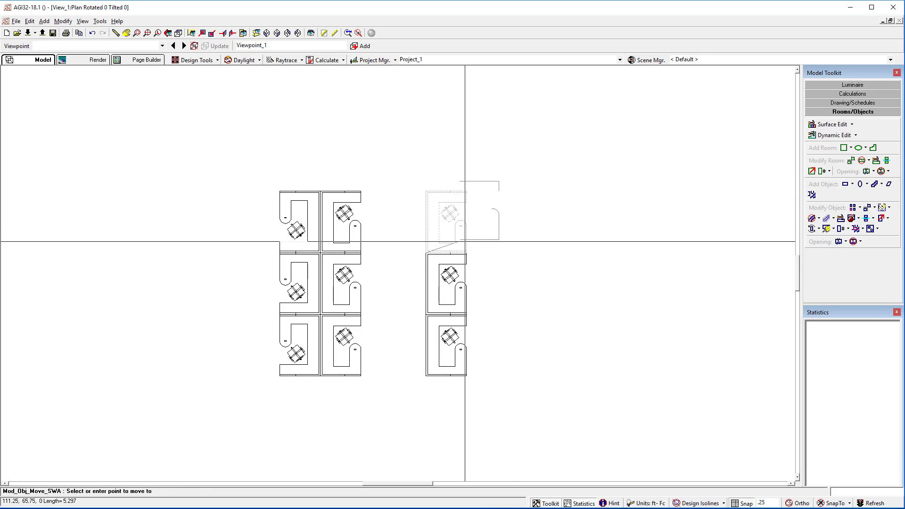
left_click(539, 250)
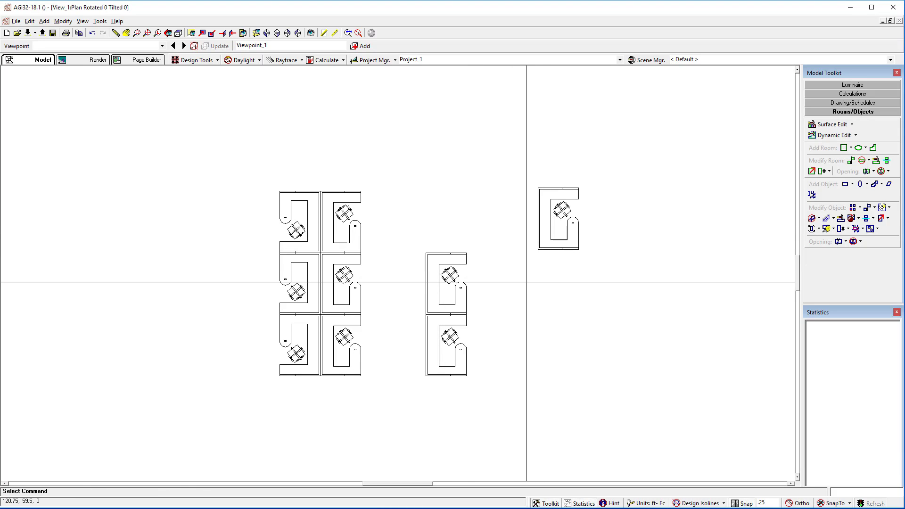
Explode the separated cubicle group and move its office chair out to the right of the cubicle.
left_click(852, 218)
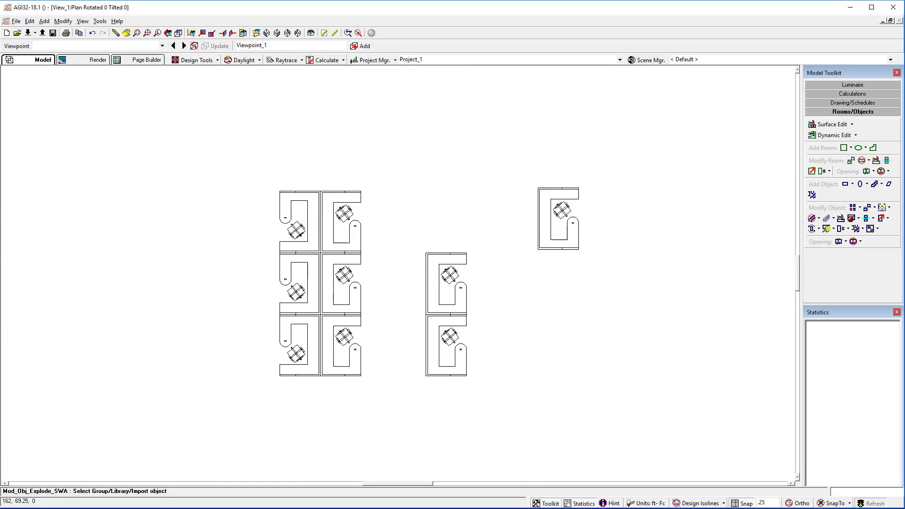
left_click(538, 246)
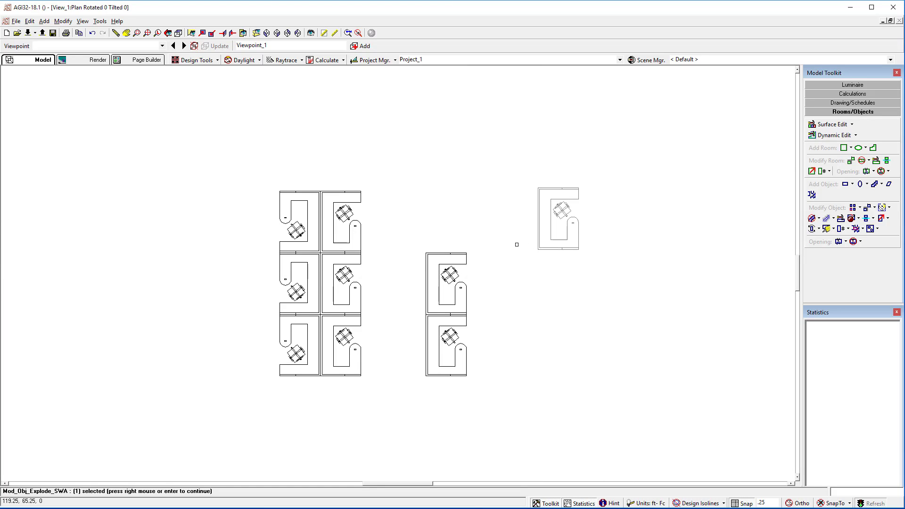
right_click(521, 232)
left_click(881, 218)
left_click(562, 212)
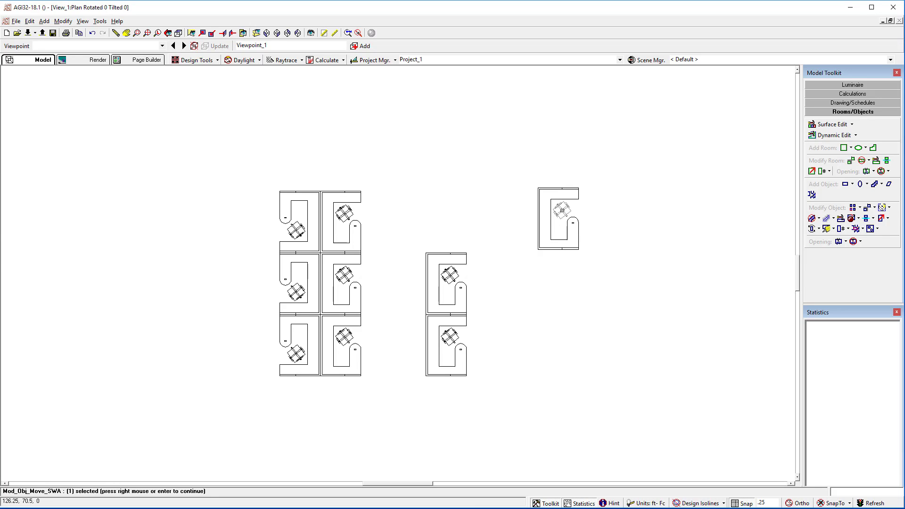
right_click(562, 212)
left_click(541, 211)
left_click(603, 210)
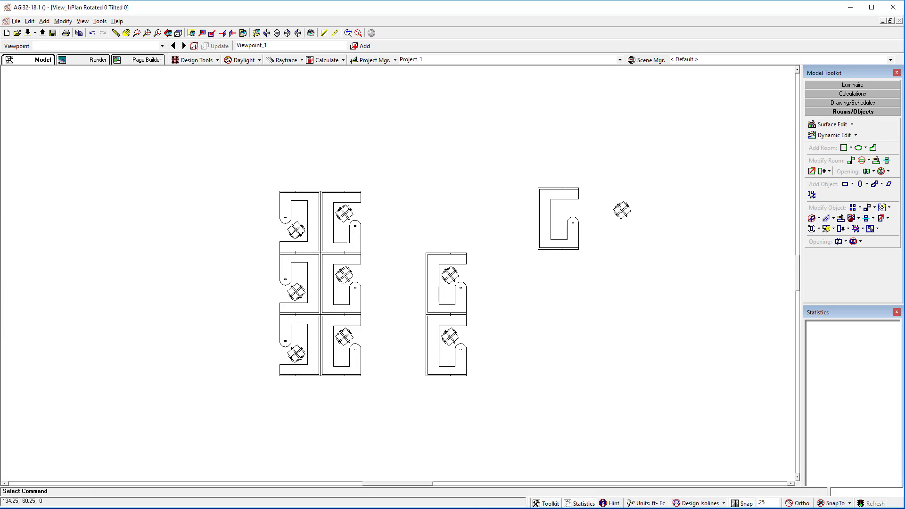
Rename the object labelled Group as "Cube and chair" in the Project Manager.
left_click(359, 61)
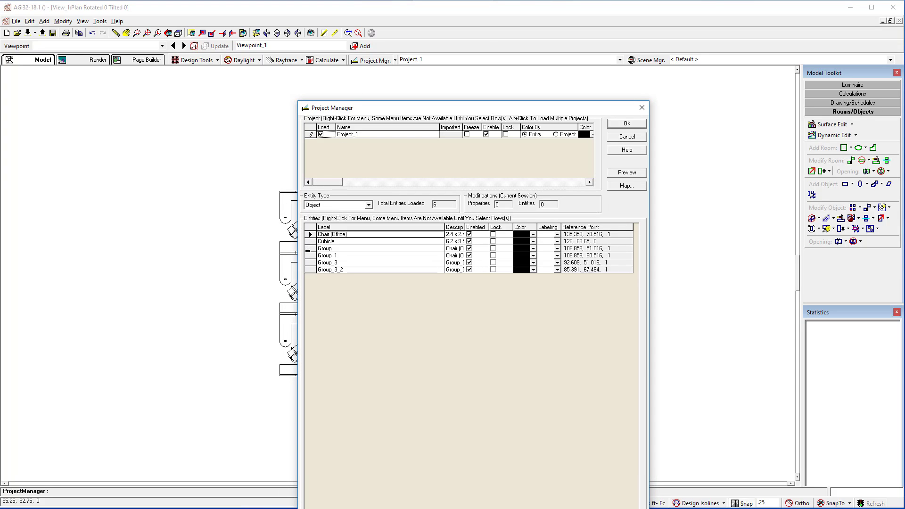
left_click(326, 252)
left_click(324, 251)
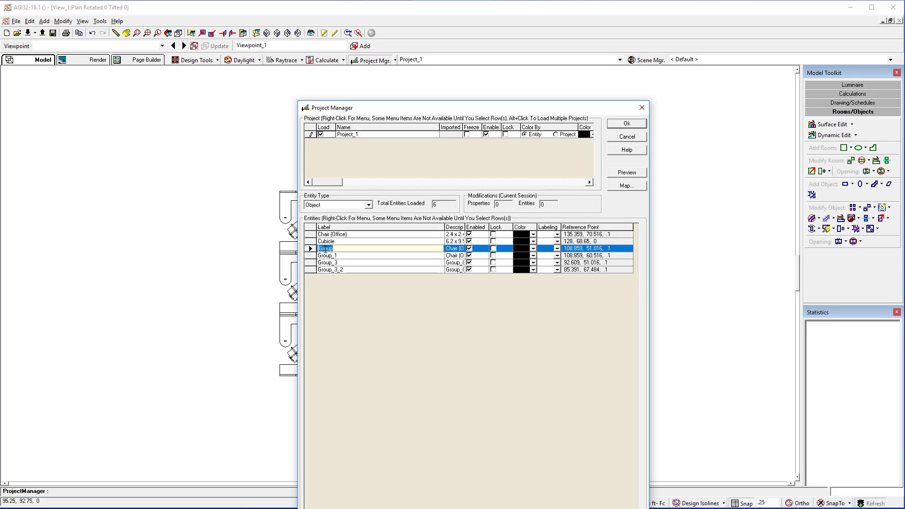
type("Cube and chair")
key("Return")
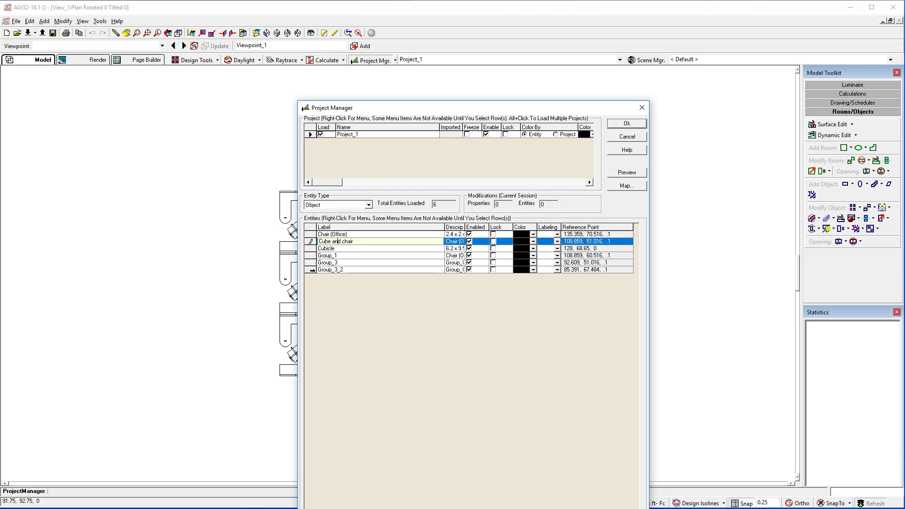
Create a group from the Cube and chair, Group_1 and Group_3_2 entities in the Project Manager, and explode the resulting group.
left_click(311, 270)
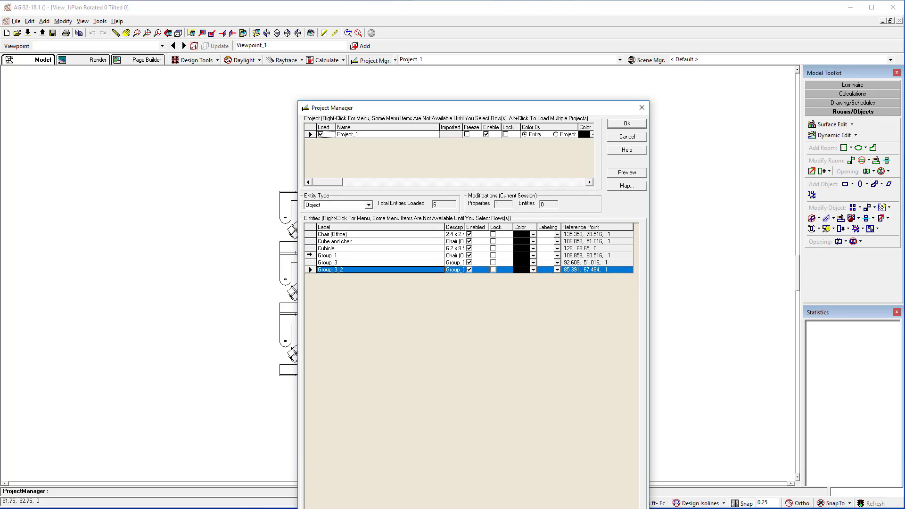
left_click(310, 255, "ctrl")
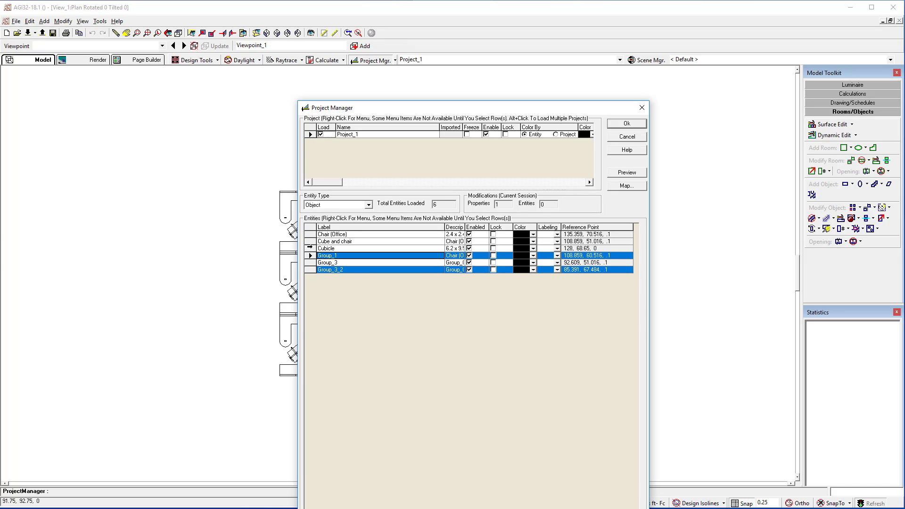
left_click(310, 241, "ctrl")
right_click(373, 242)
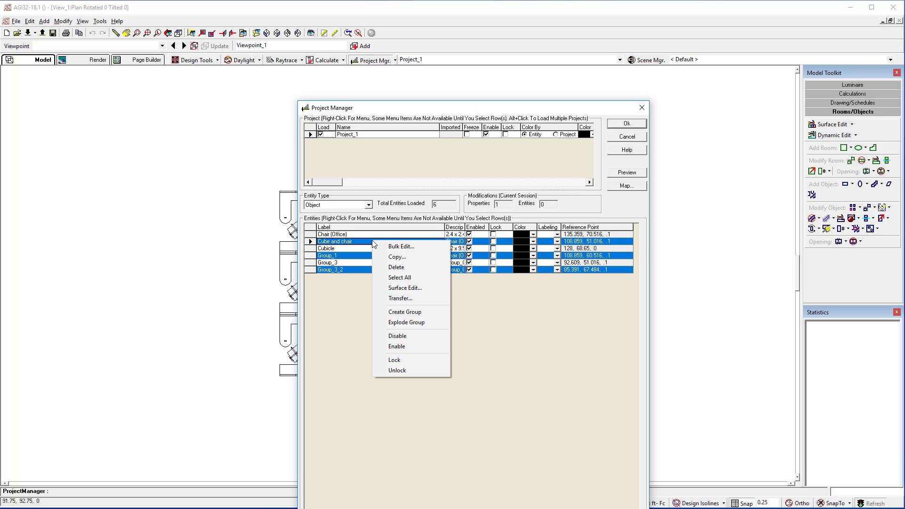
left_click(410, 312)
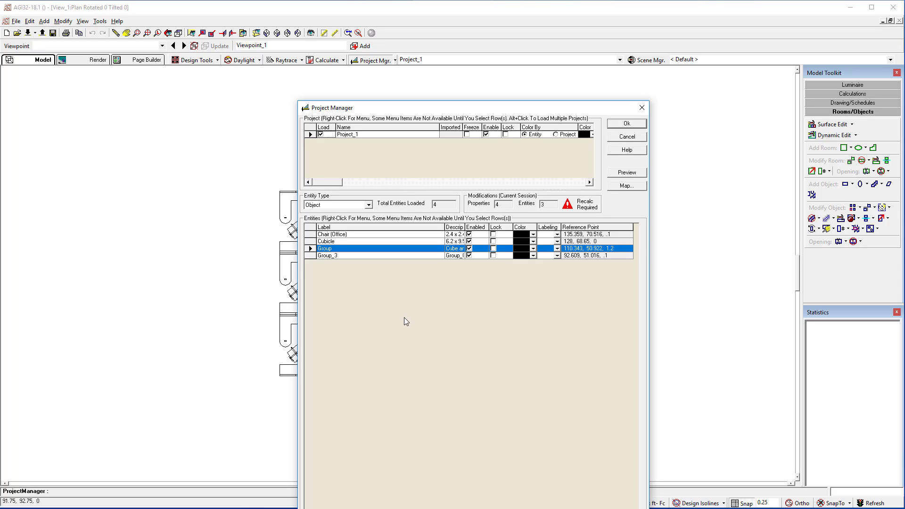
right_click(346, 251)
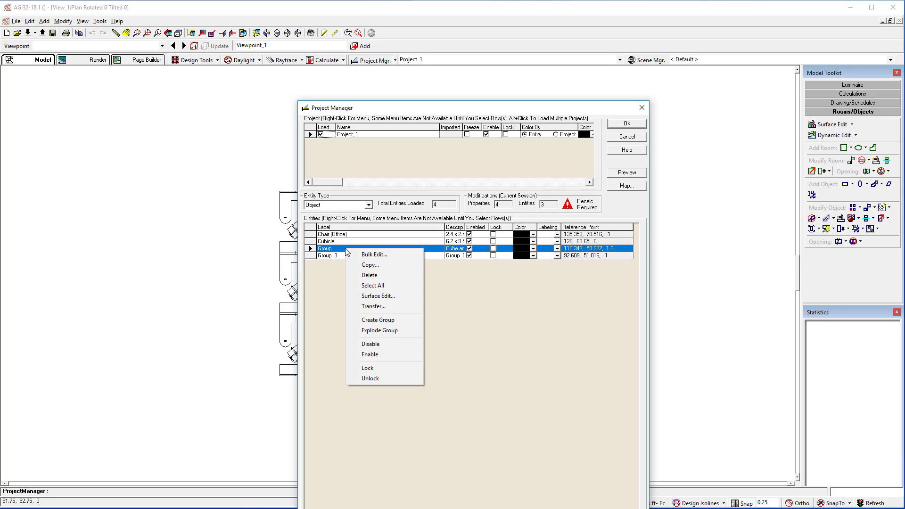
left_click(379, 331)
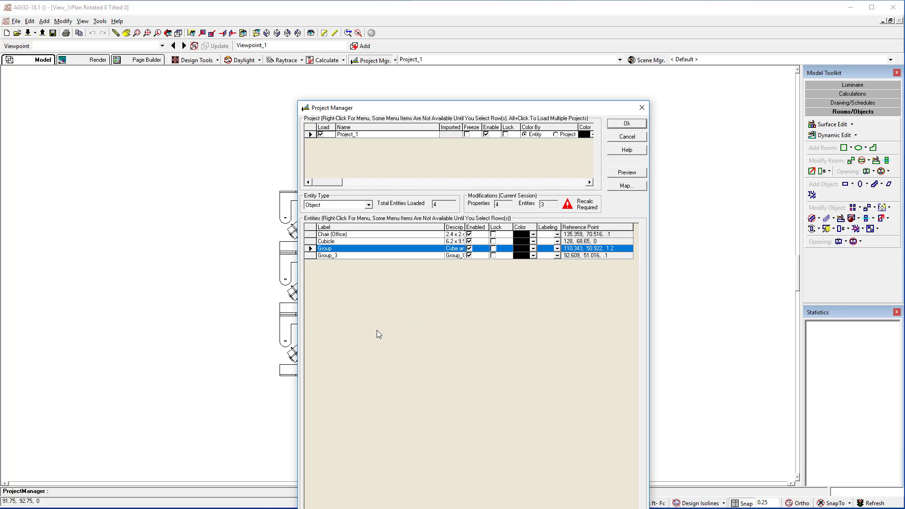
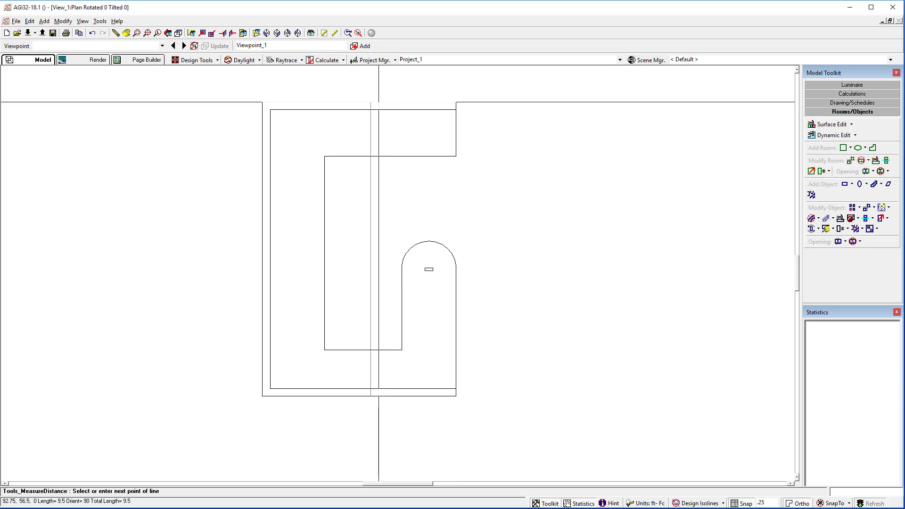
Measure the cubicle's vertical length and scale it from its lower-left corner by 1.12 in X and 1.05 in Y, with the aspect ratio unlocked.
left_click(386, 102)
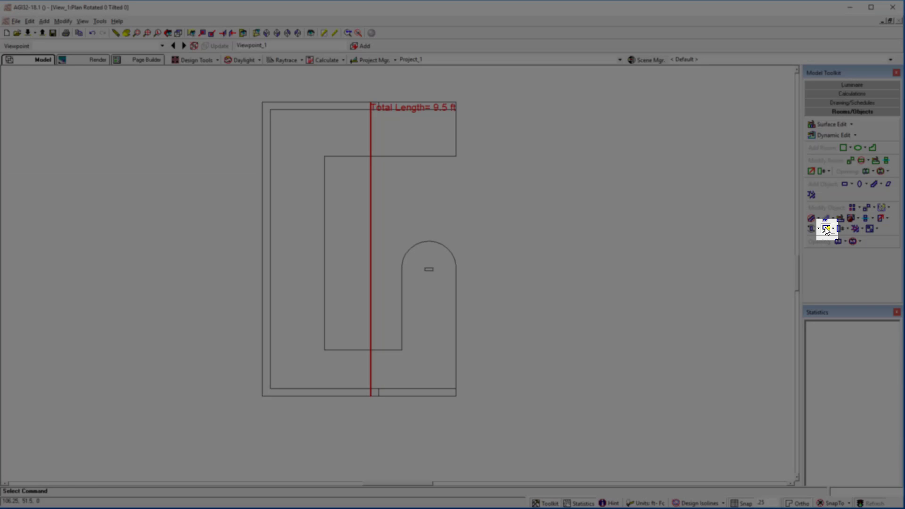
left_click(827, 230)
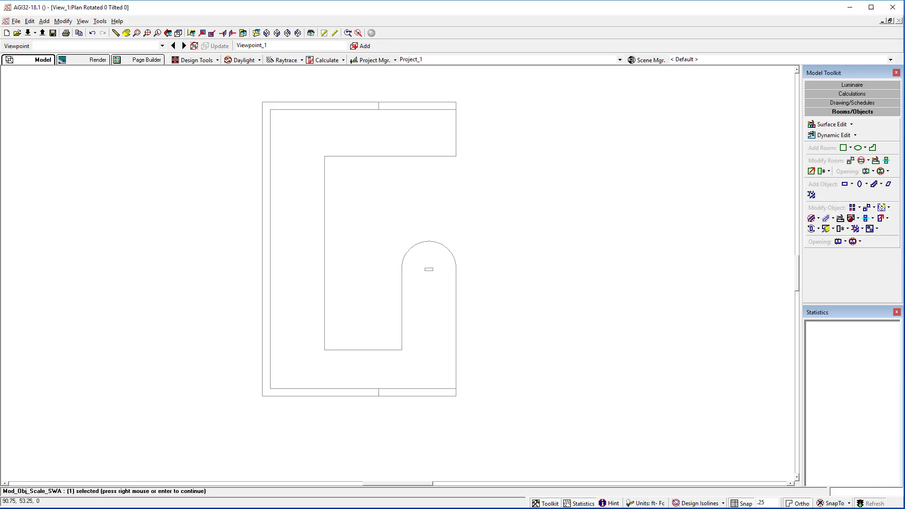
right_click(309, 210)
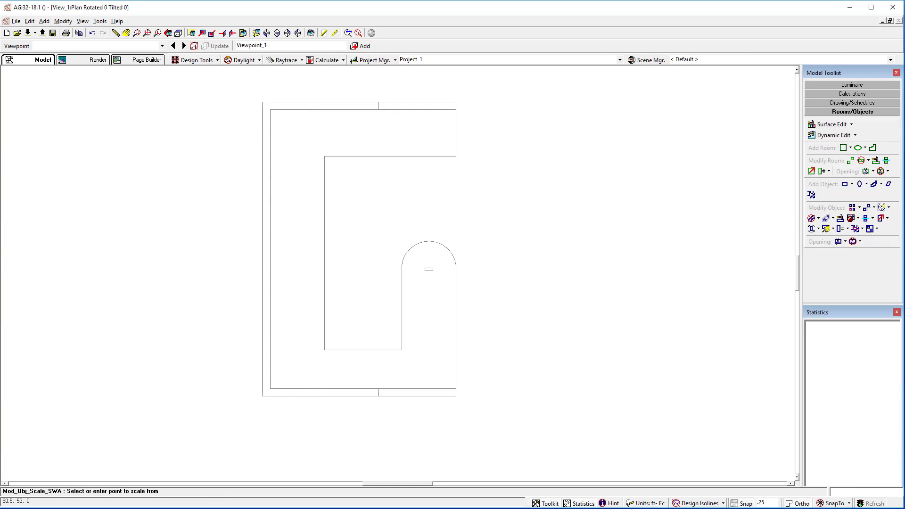
left_click(263, 396)
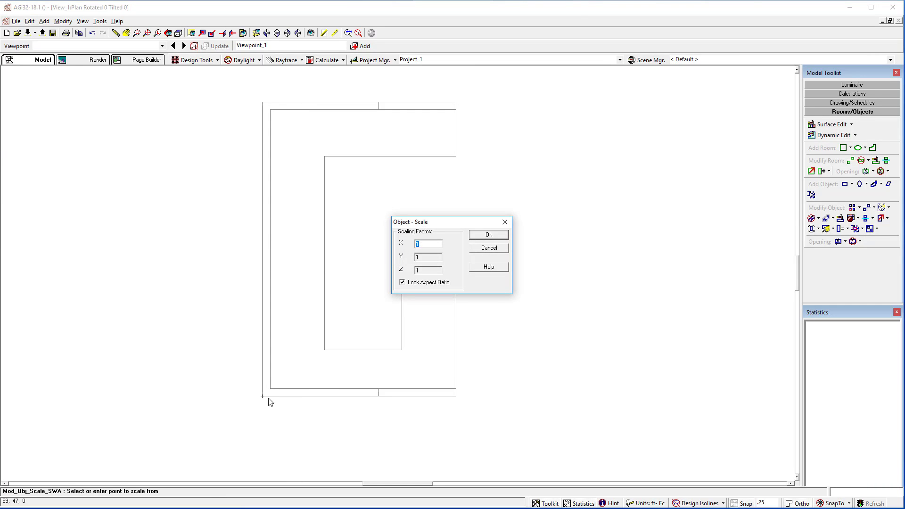
left_click(403, 282)
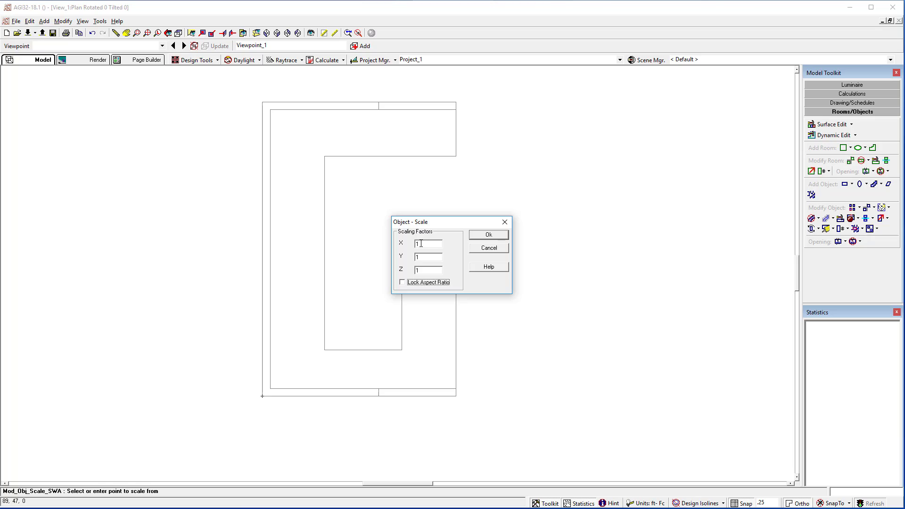
double_click(421, 244)
type("1.12")
double_click(418, 257)
type("1.05")
left_click(483, 235)
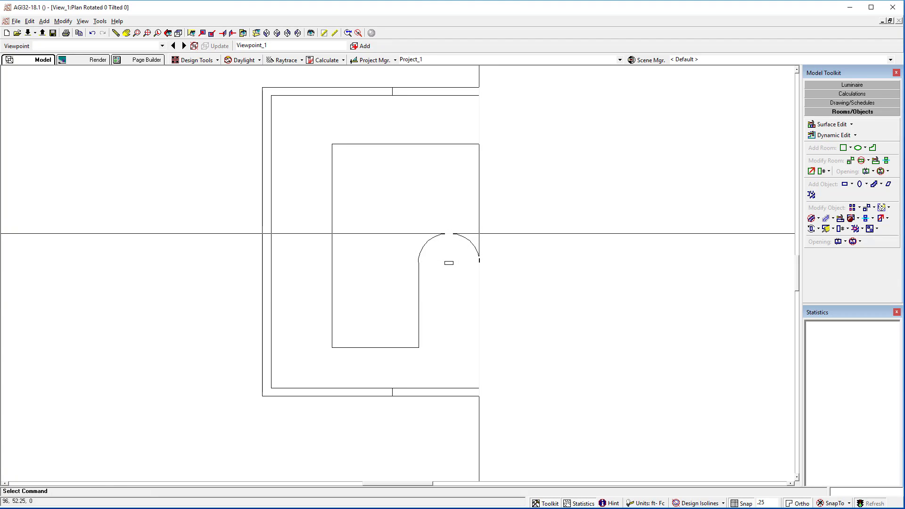
Measure the scaled cubicle's overall width and its vertical length between the outer edges.
left_click(335, 33)
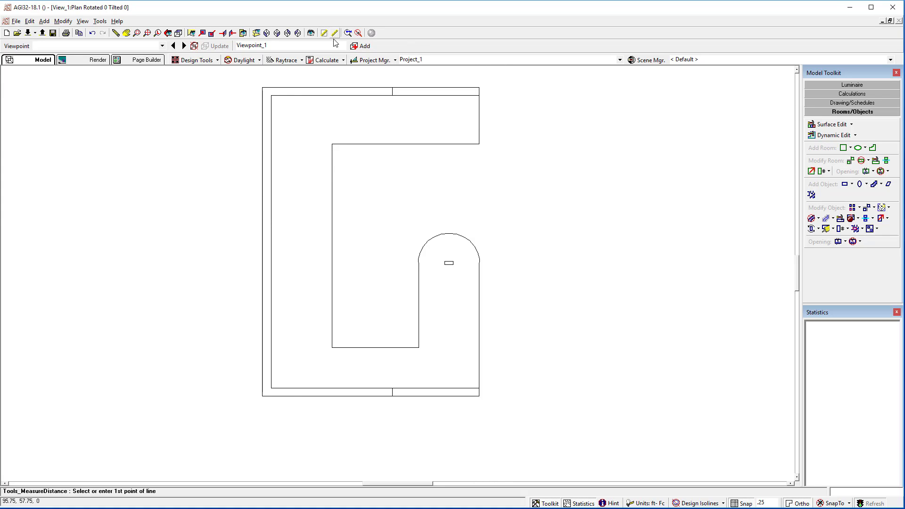
left_click(263, 272)
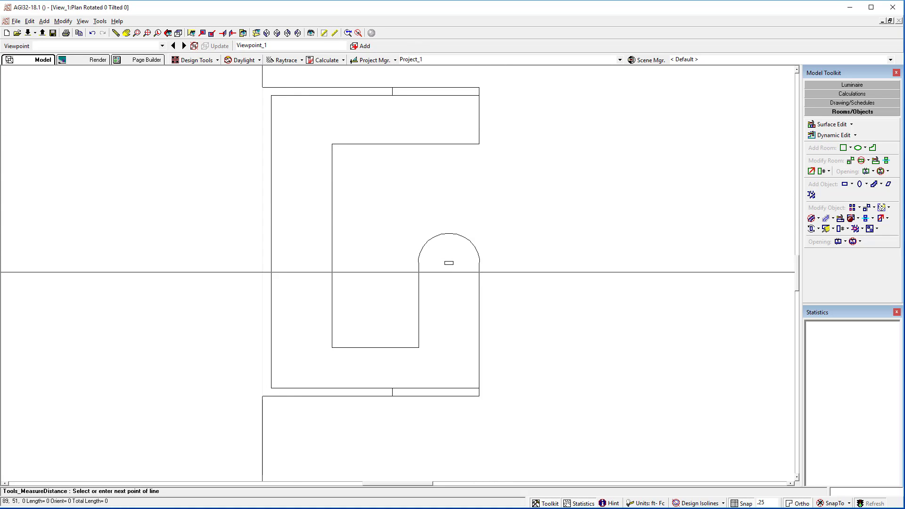
left_click(480, 272)
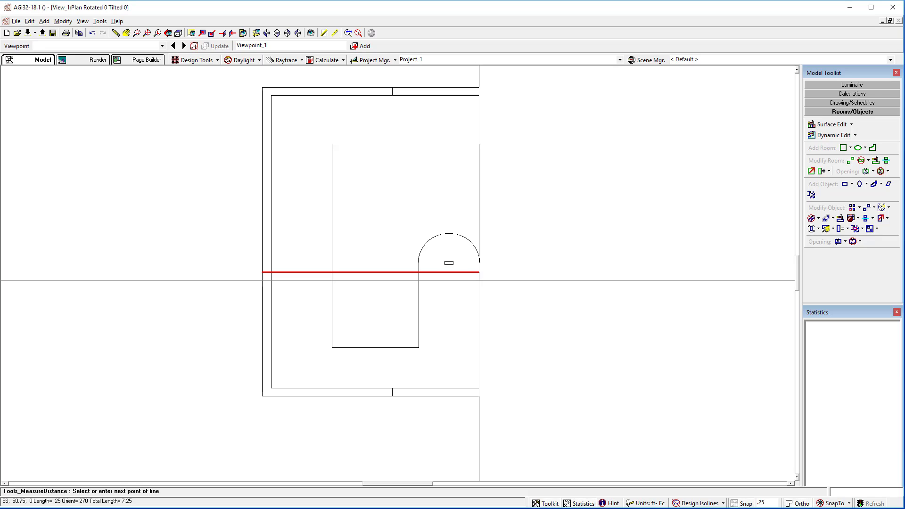
right_click(480, 280)
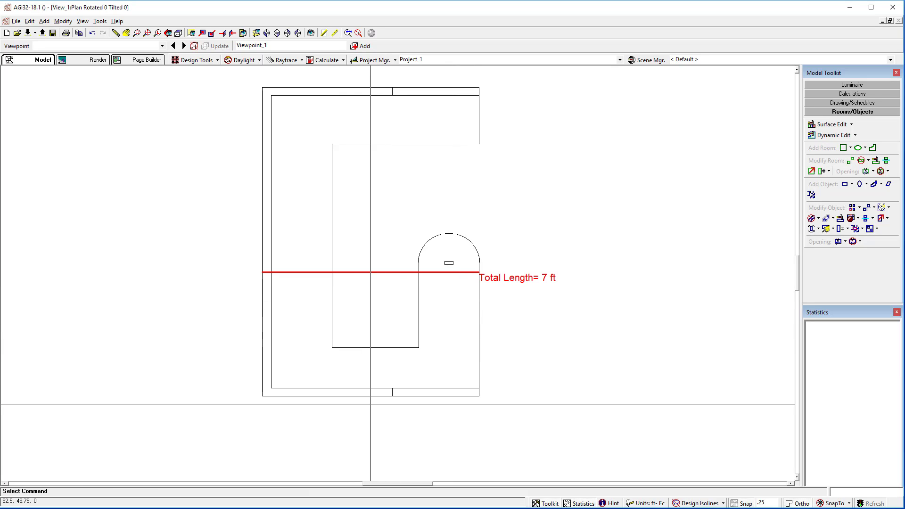
key("Return")
left_click(371, 396)
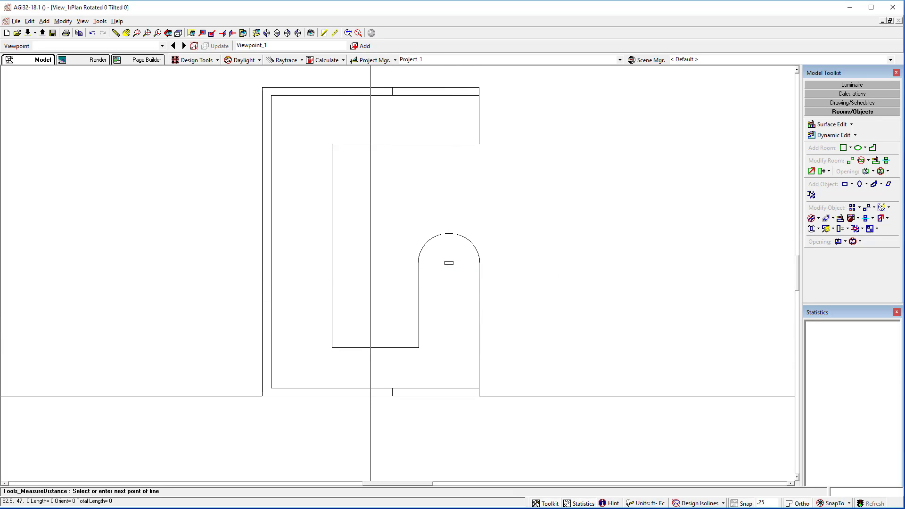
left_click(363, 86)
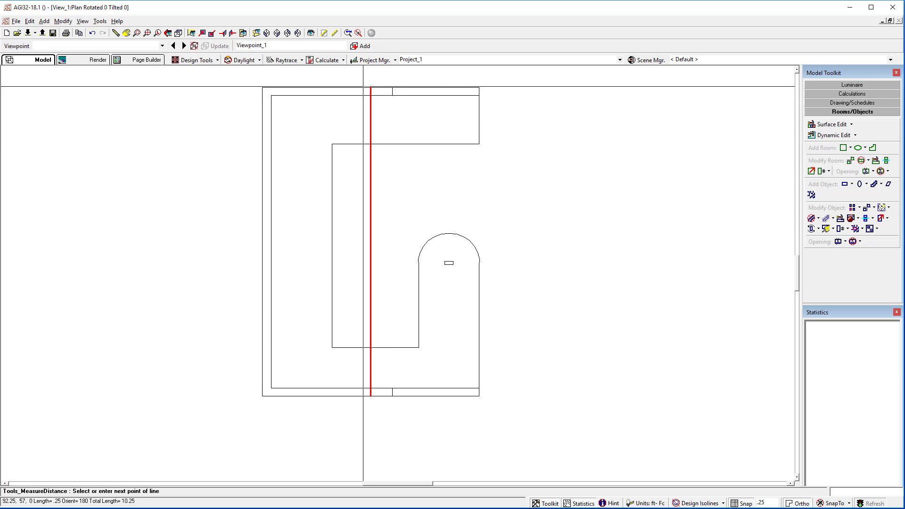
right_click(363, 87)
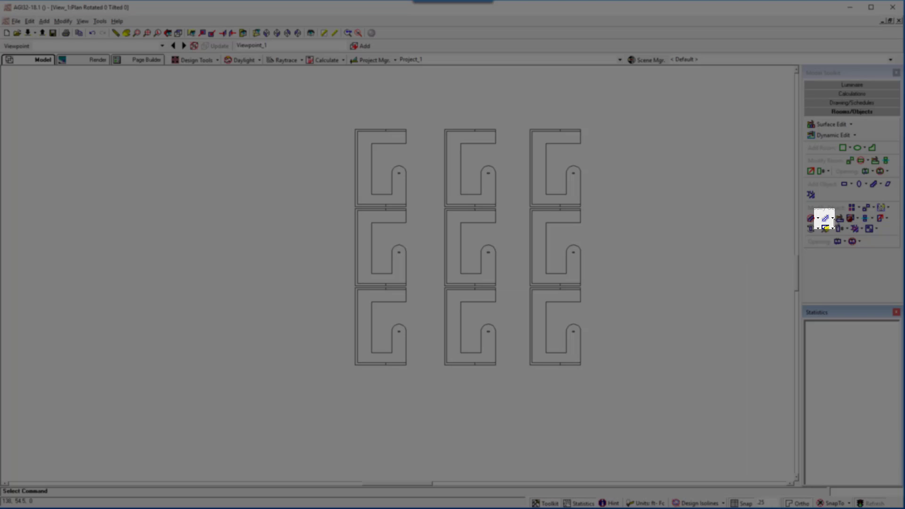
Disable all nine cubicle objects in the plan view by enclosing them in a selection window.
left_click(834, 220)
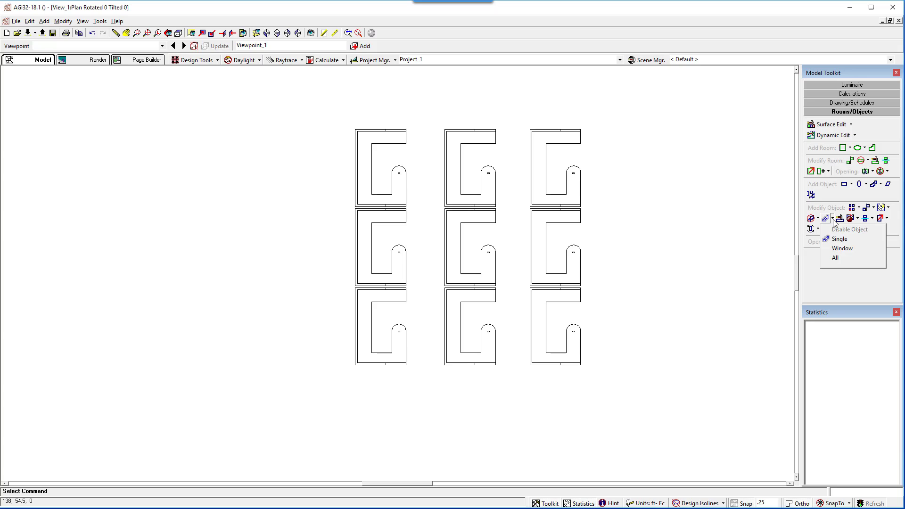
left_click(834, 250)
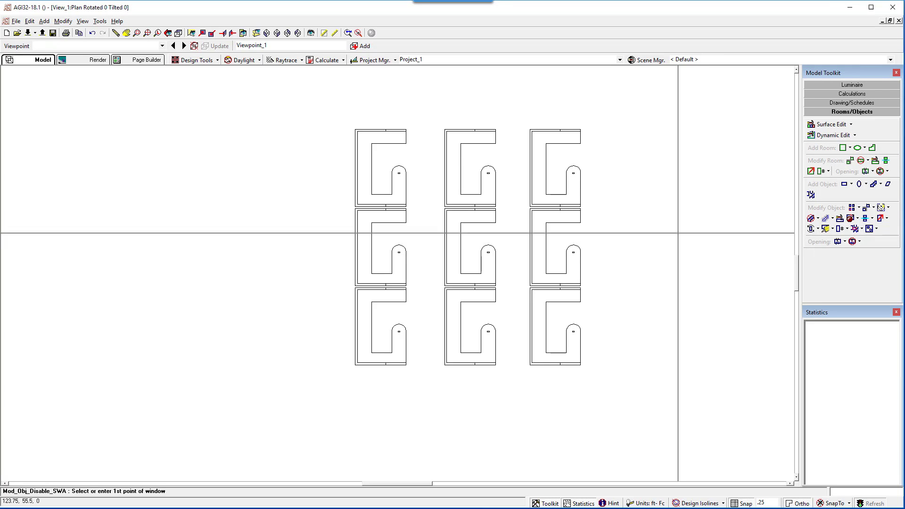
left_click(334, 123)
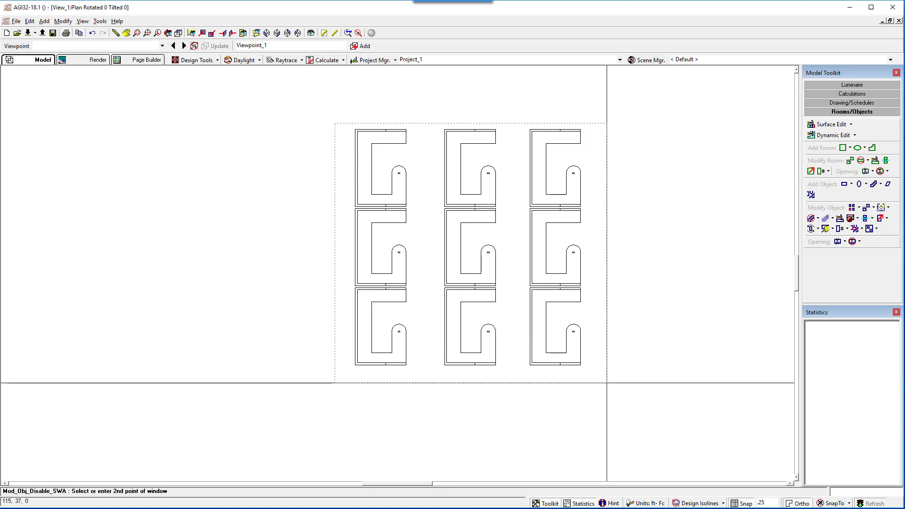
left_click(607, 383)
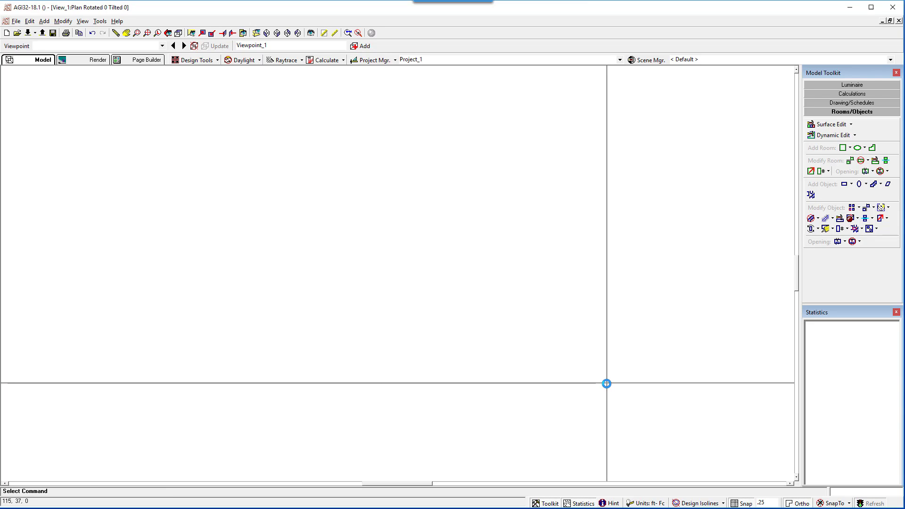
Enable all the cubicle entities at once in the Project Manager and apply the change.
left_click(368, 62)
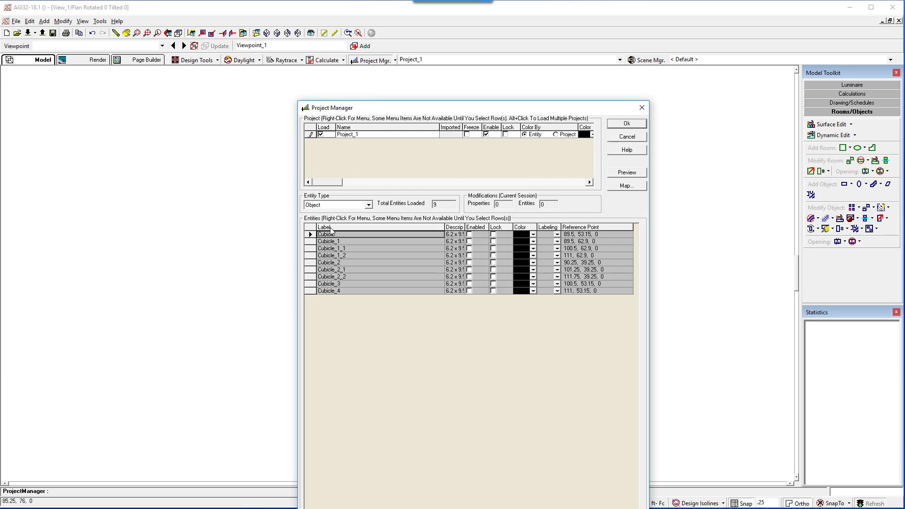
left_click(311, 229)
right_click(364, 247)
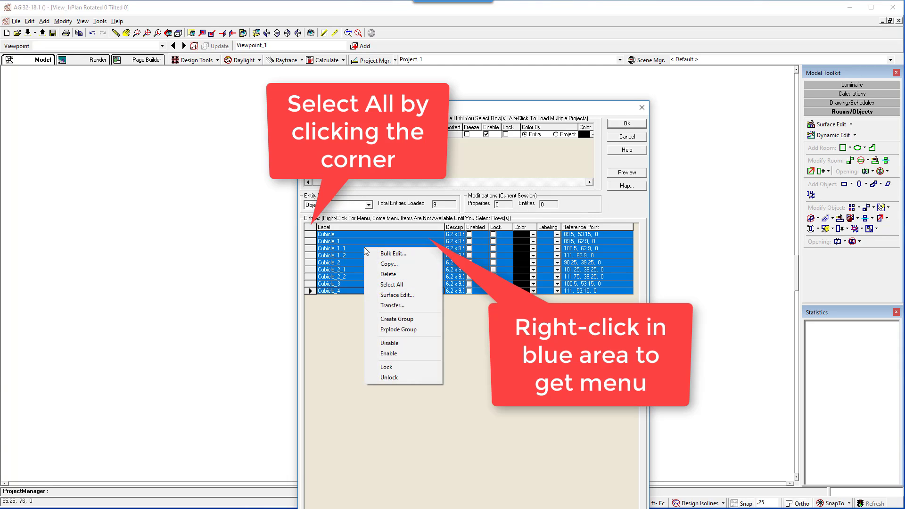
left_click(405, 353)
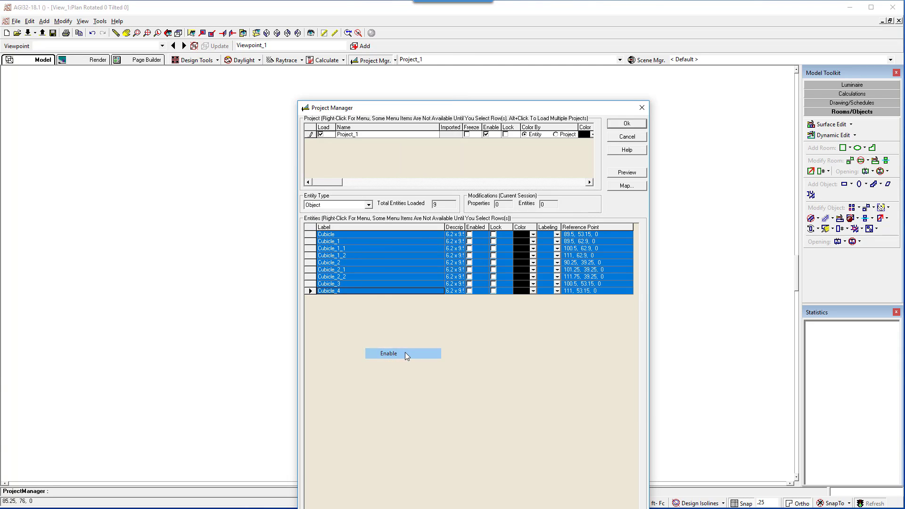
left_click(641, 125)
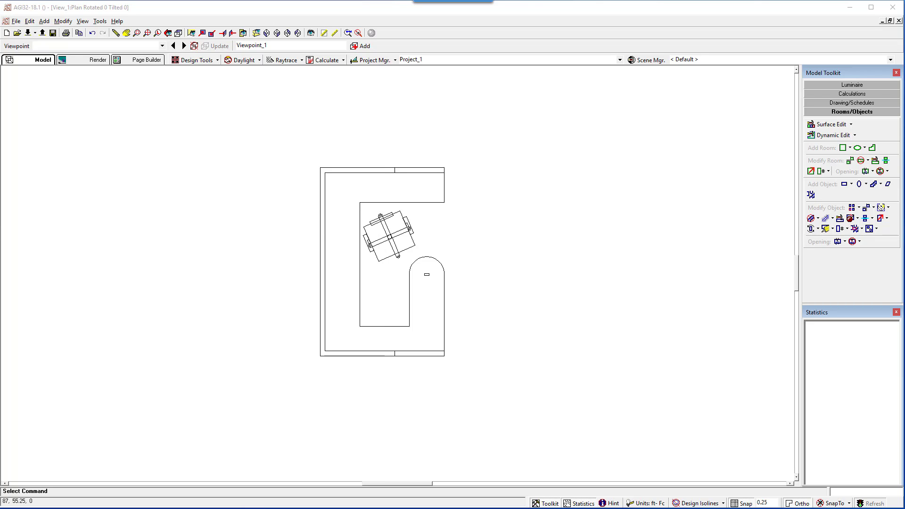
Make a library object from the windowed cubicle and chair, with the insertion point at the cubicle's lower-left corner.
left_click(863, 229)
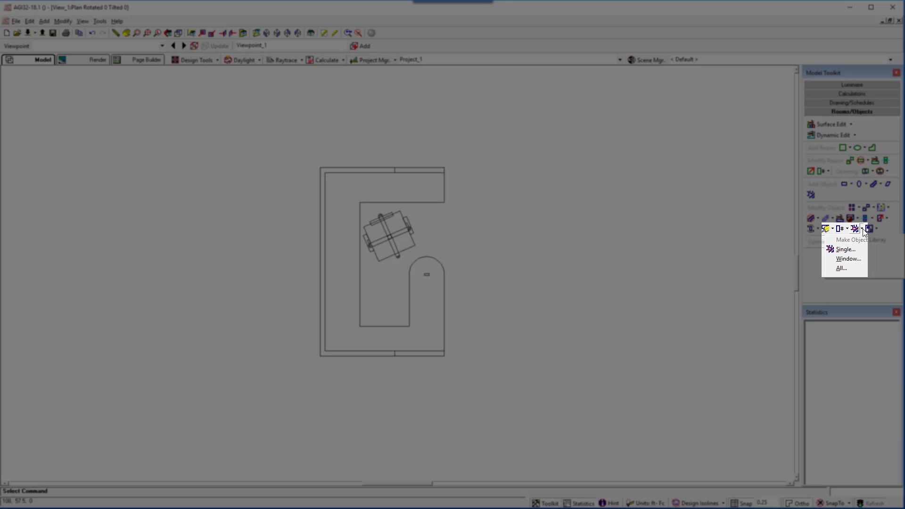
left_click(847, 259)
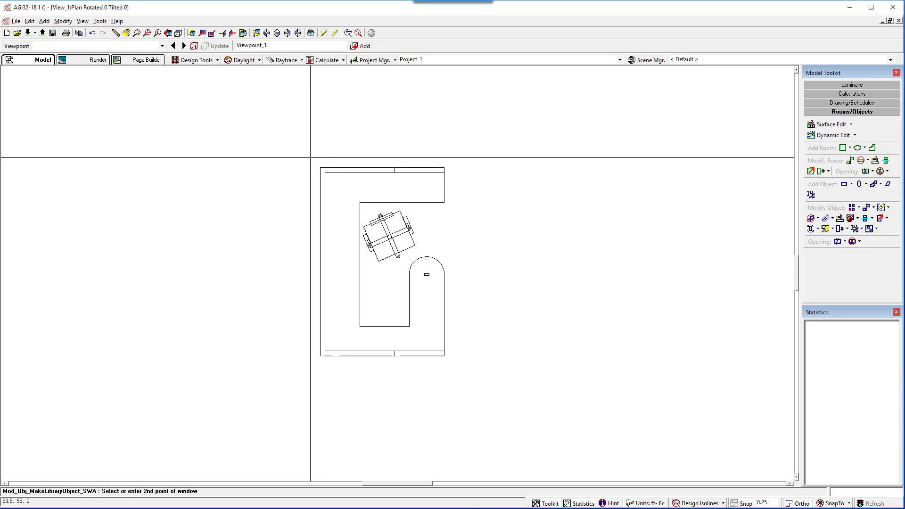
left_click(311, 158)
left_click(489, 372)
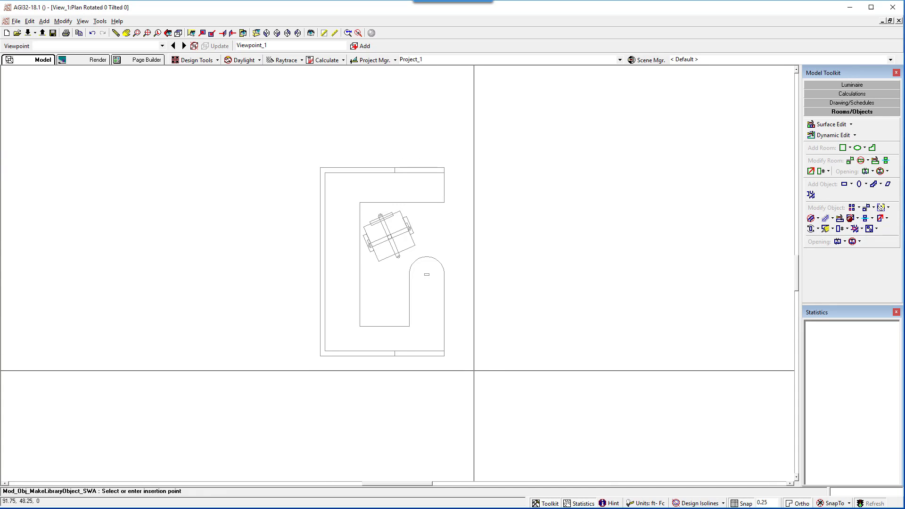
left_click(321, 357)
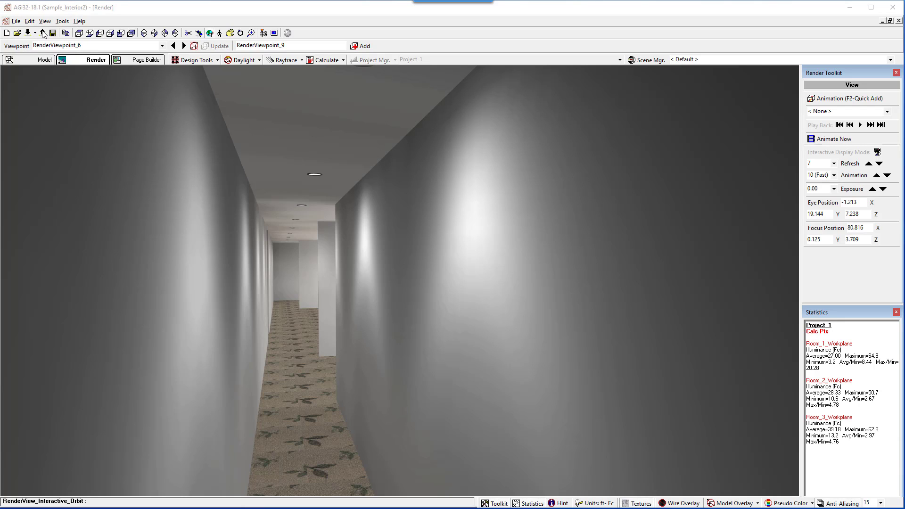
Try the Maximized image size for copying the rendered corridor view, and cancel the capture.
left_click(30, 22)
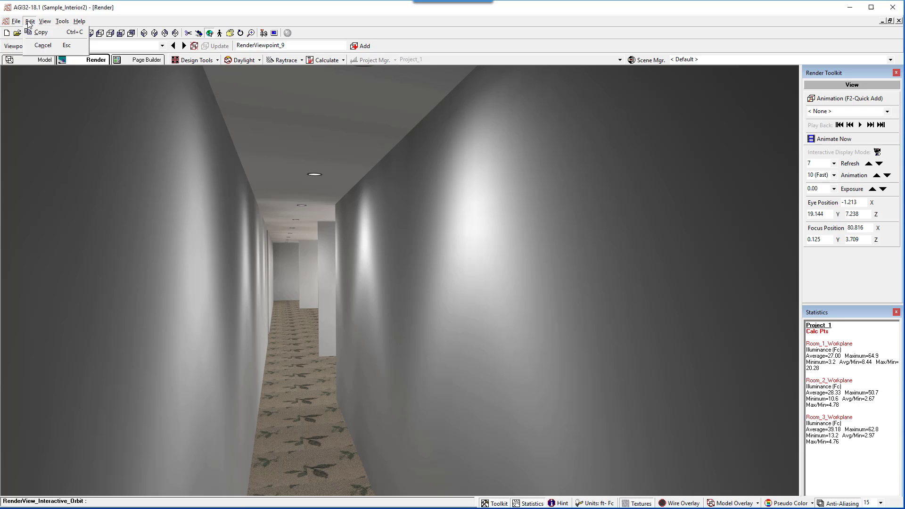
left_click(31, 34)
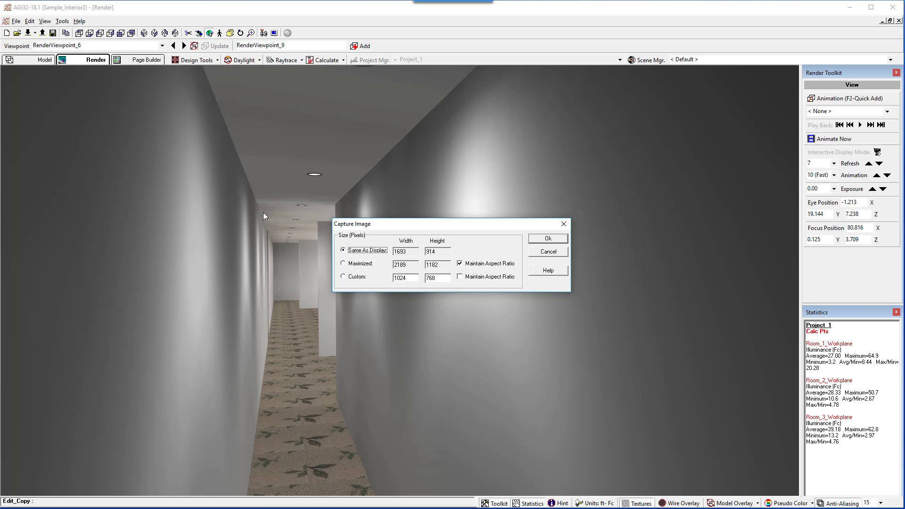
left_click(344, 264)
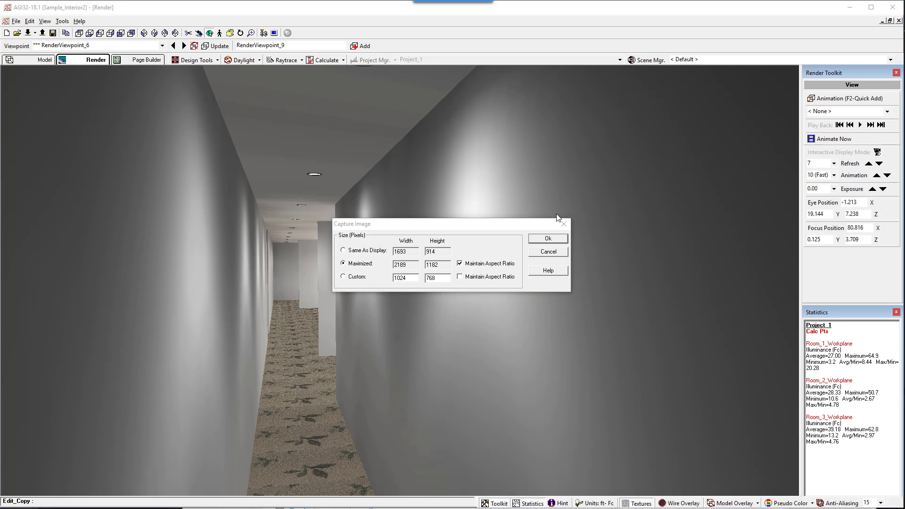
left_click(544, 253)
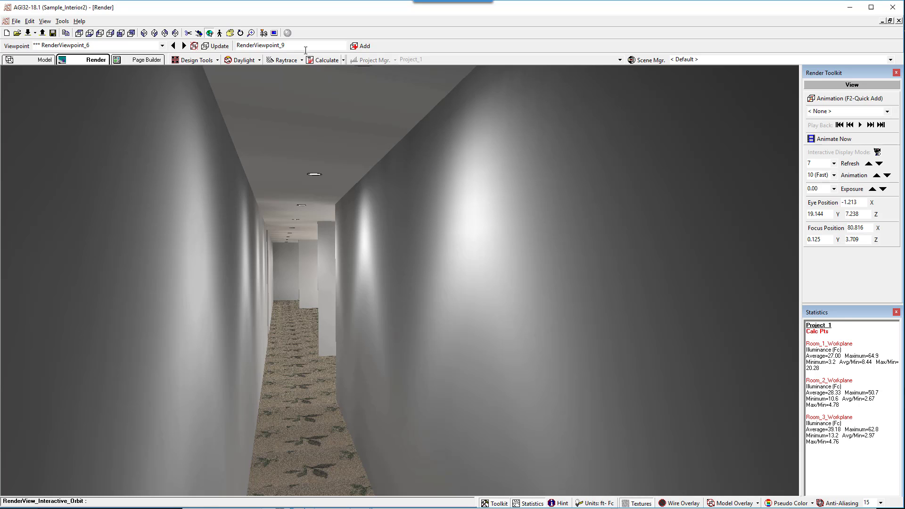
Review the default render viewpoint capture size in the System Settings defaults, and close the settings without saving.
left_click(287, 33)
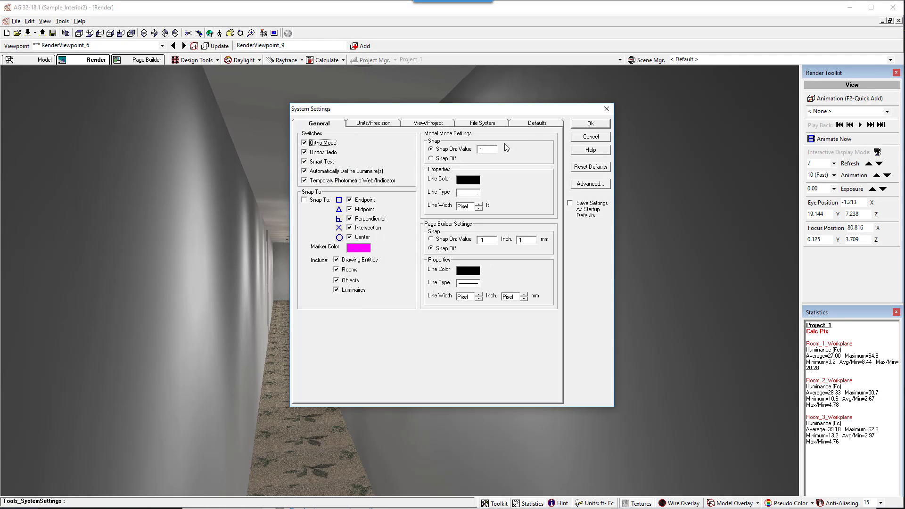
left_click(536, 125)
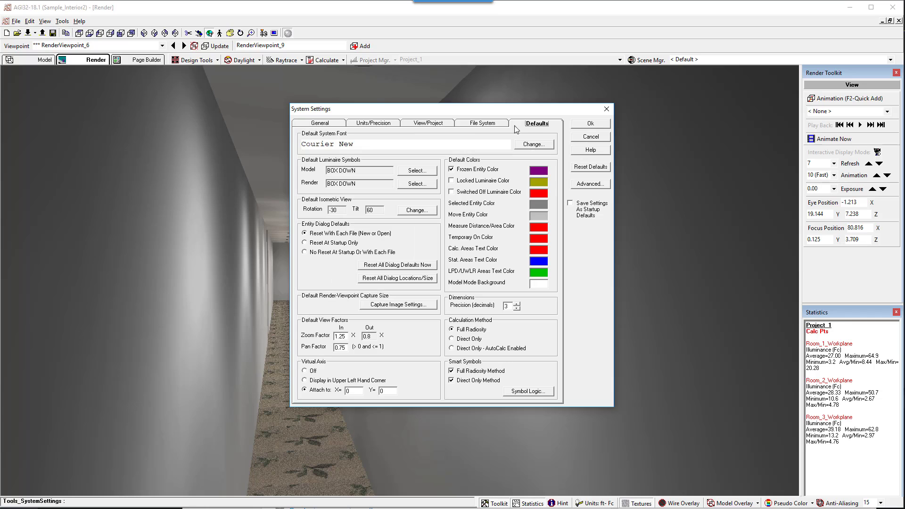
left_click(400, 306)
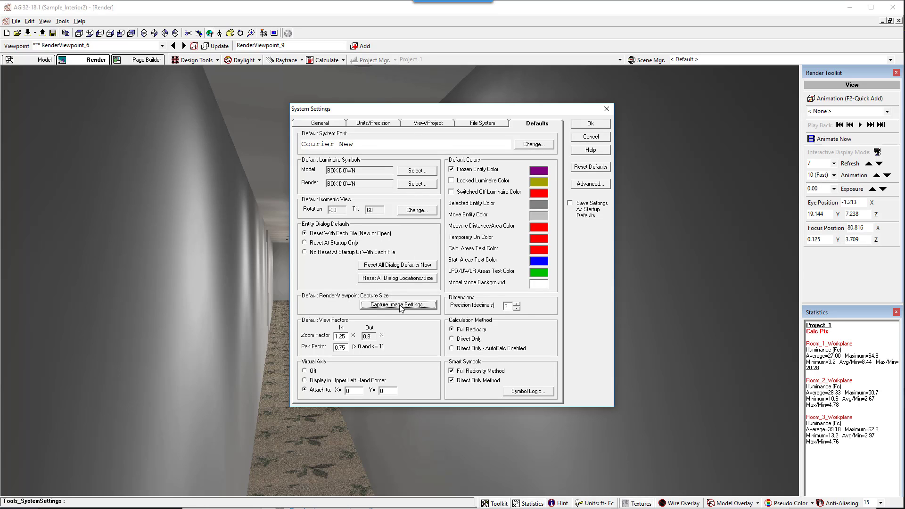
left_click(409, 306)
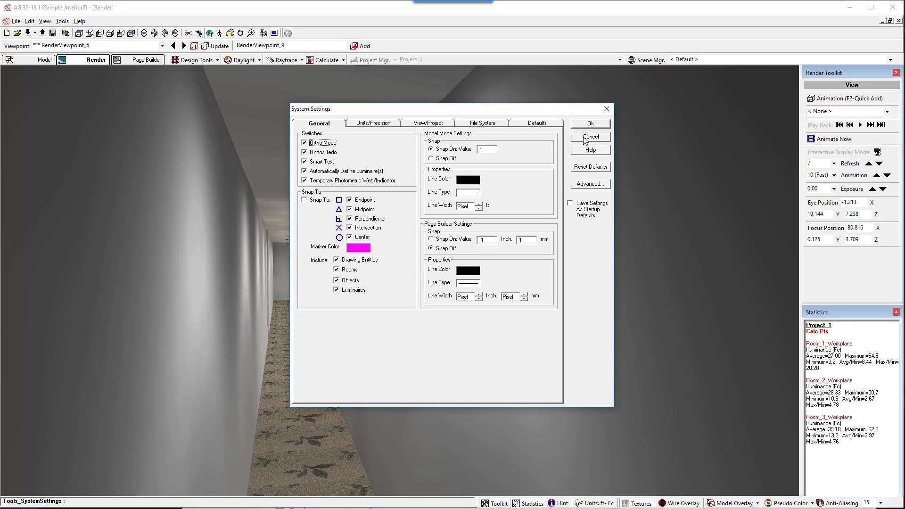
left_click(590, 137)
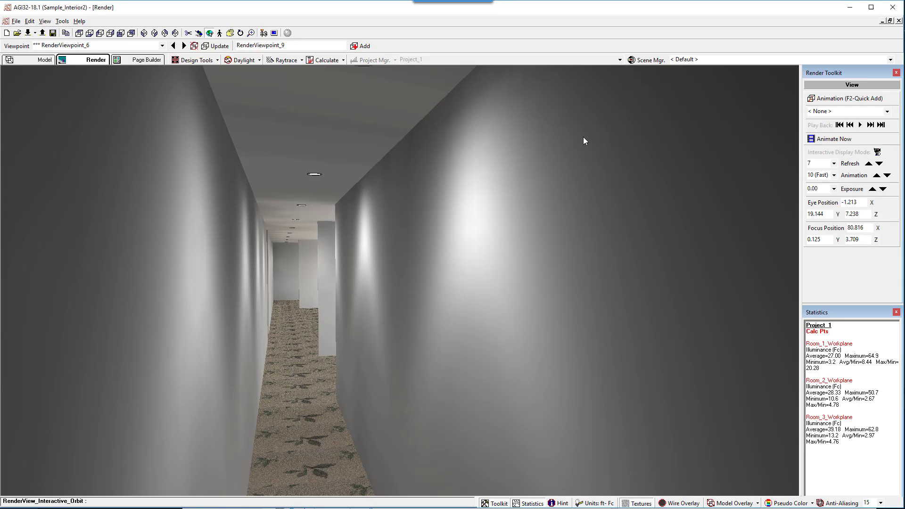